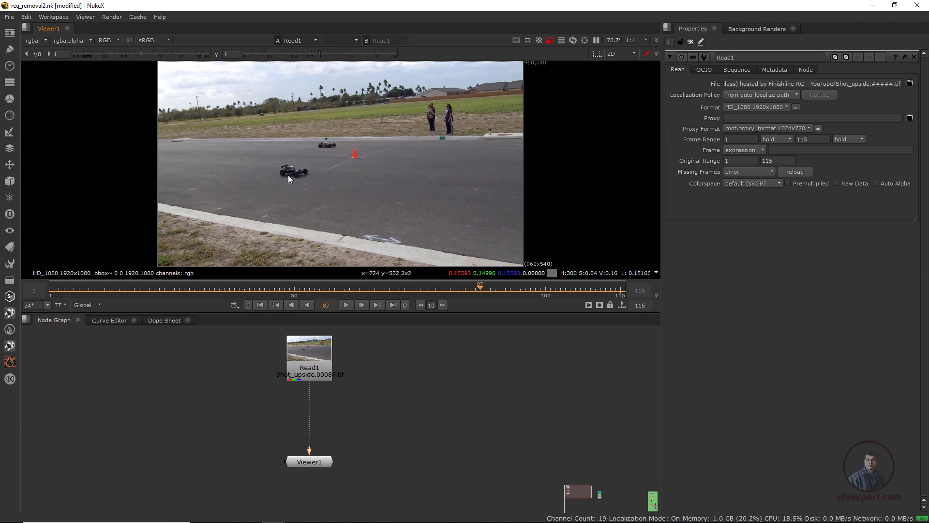
# Add an F_RigRemoval node after the Read1 node
pyautogui.click(318, 359)
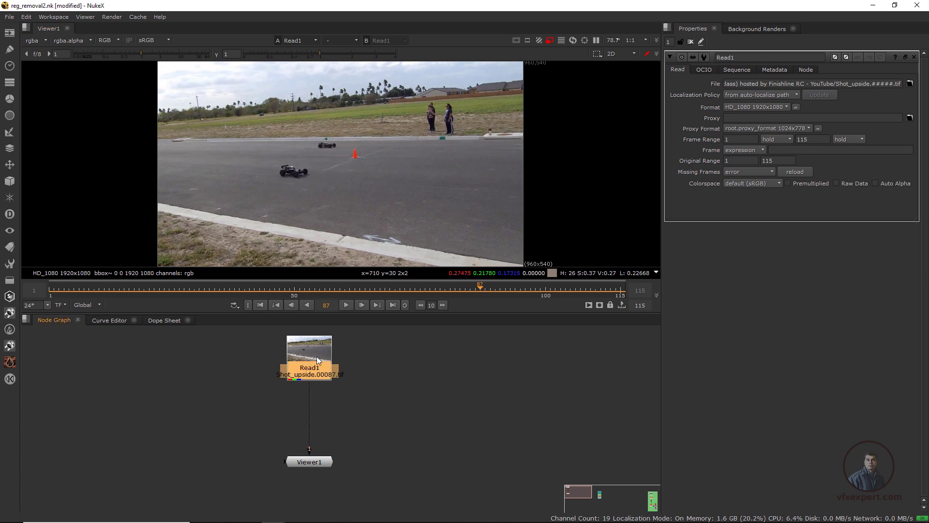
pyautogui.press('Tab')
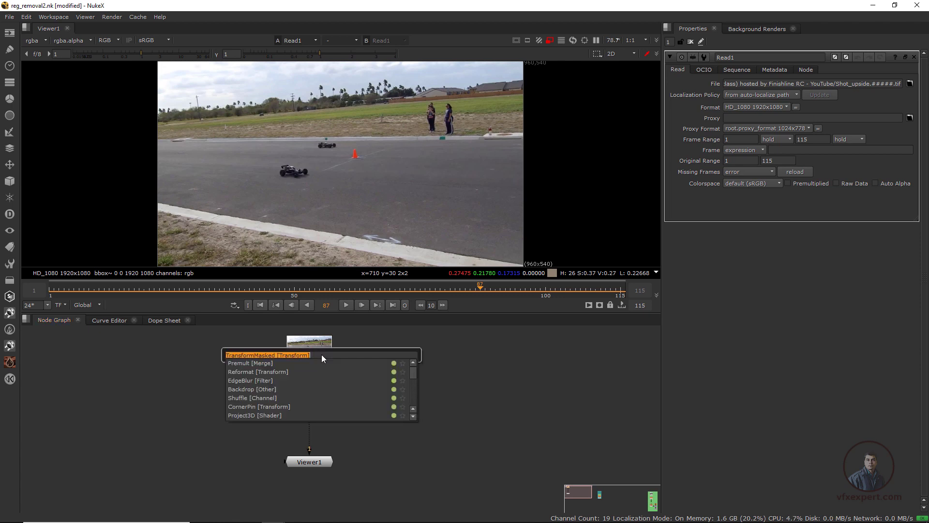
pyautogui.write('ri')
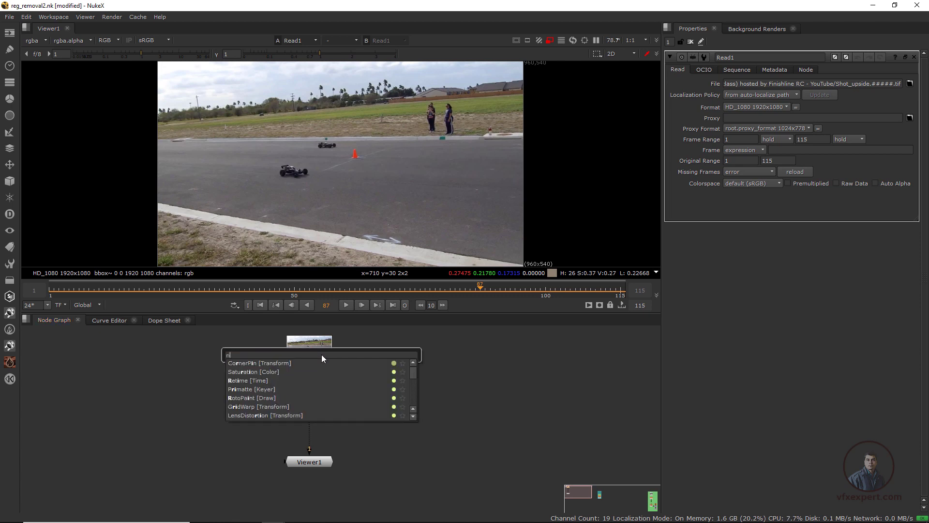
pyautogui.write('g')
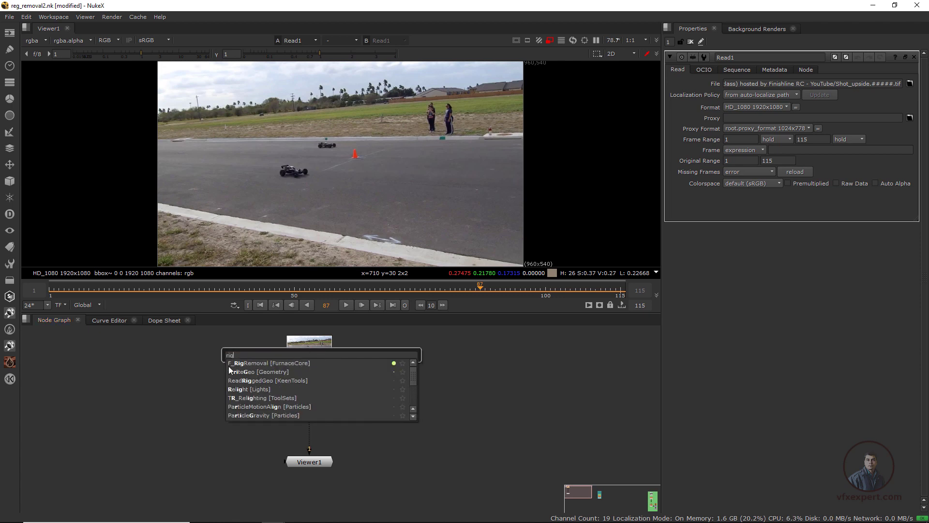
pyautogui.click(279, 364)
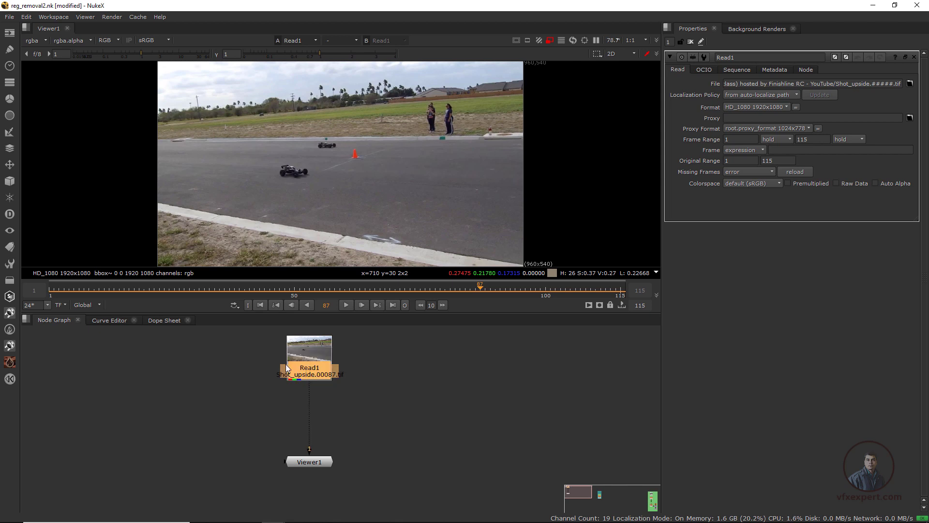
pyautogui.click(10, 330)
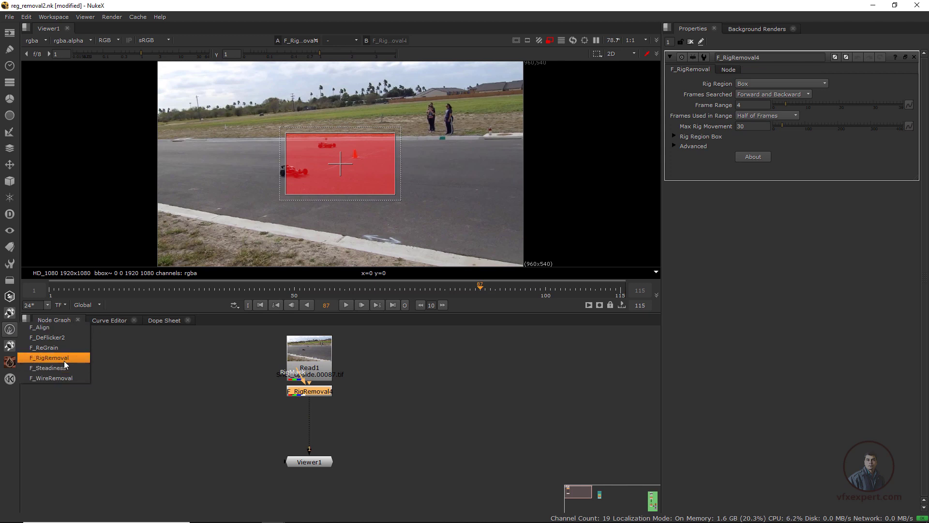
pyautogui.click(397, 401)
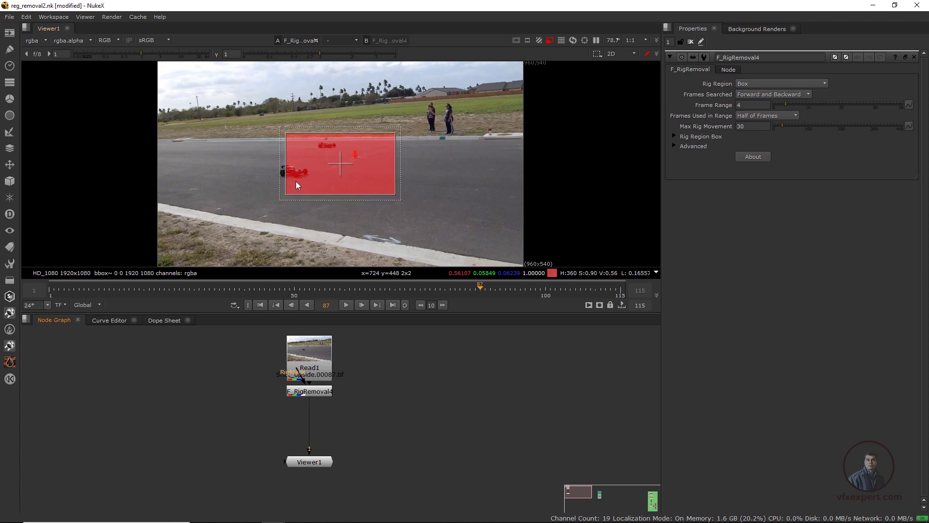
# Space the nodes apart and insert a Roto node between Read1 and F_RigRemoval4
pyautogui.click(750, 83)
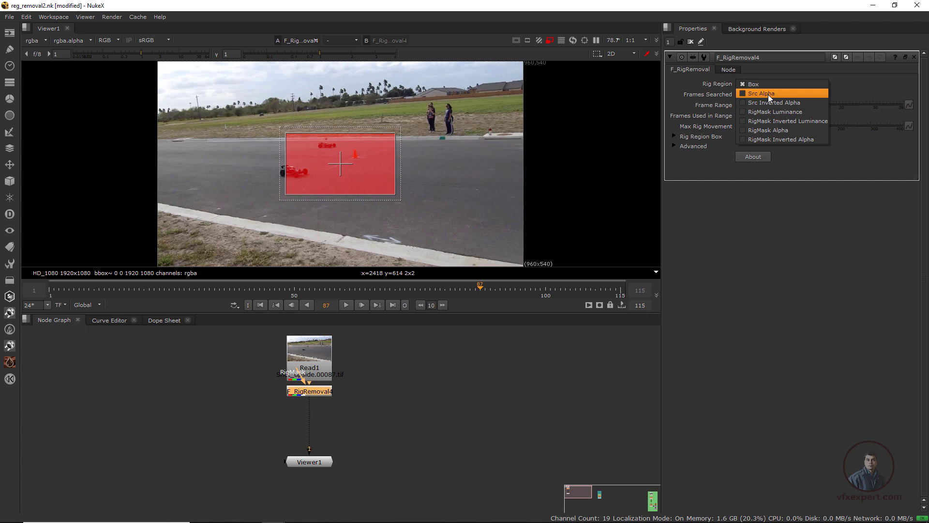
pyautogui.click(369, 397)
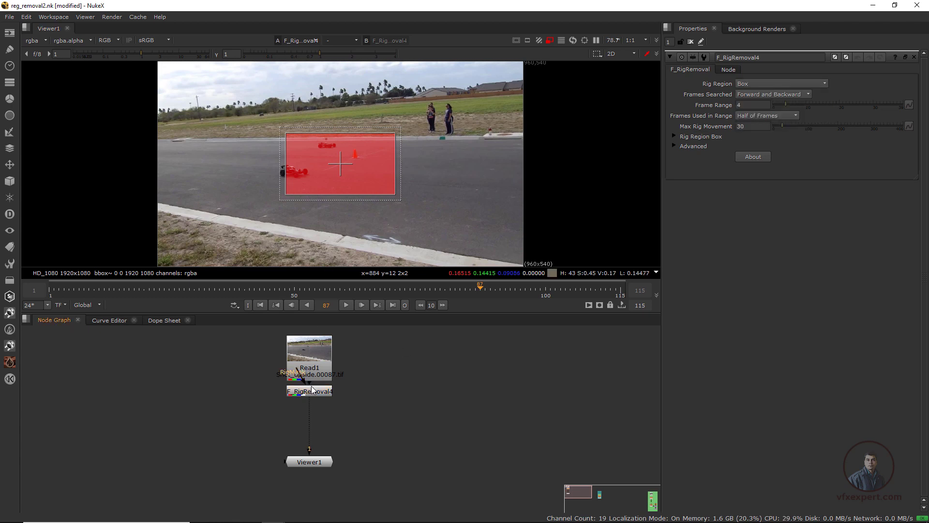
pyautogui.moveTo(312, 389); pyautogui.dragTo(317, 413)
pyautogui.moveTo(317, 367); pyautogui.dragTo(322, 363)
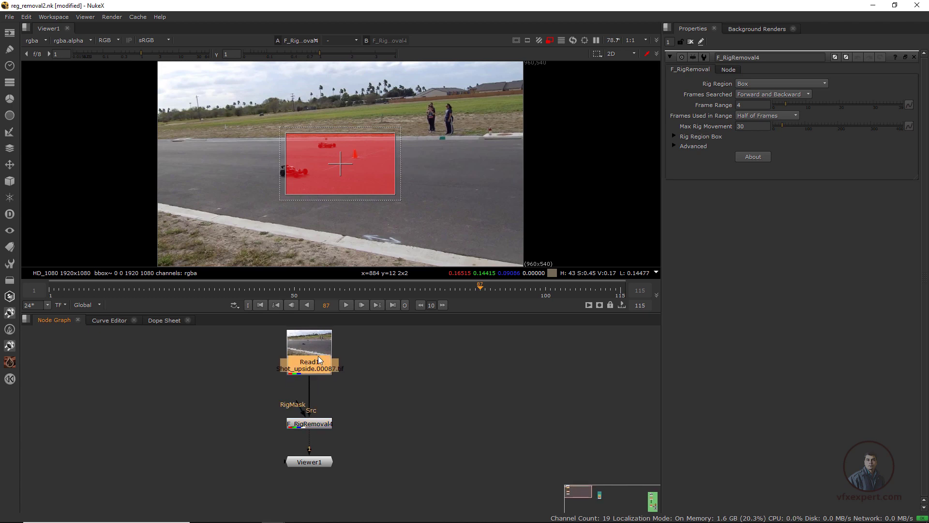
pyautogui.press('o')
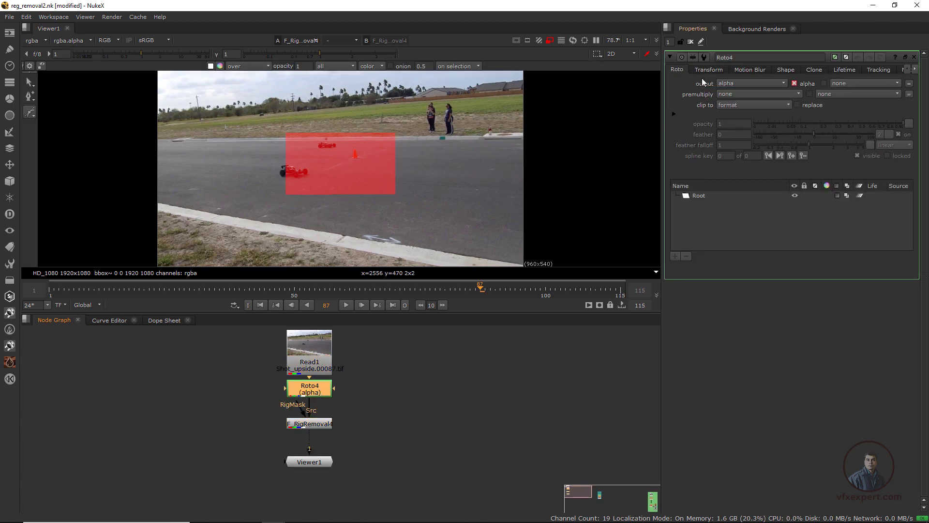
# Disable the F_RigRemoval4 node and show the Roto4 node's output in the viewer
pyautogui.click(324, 426)
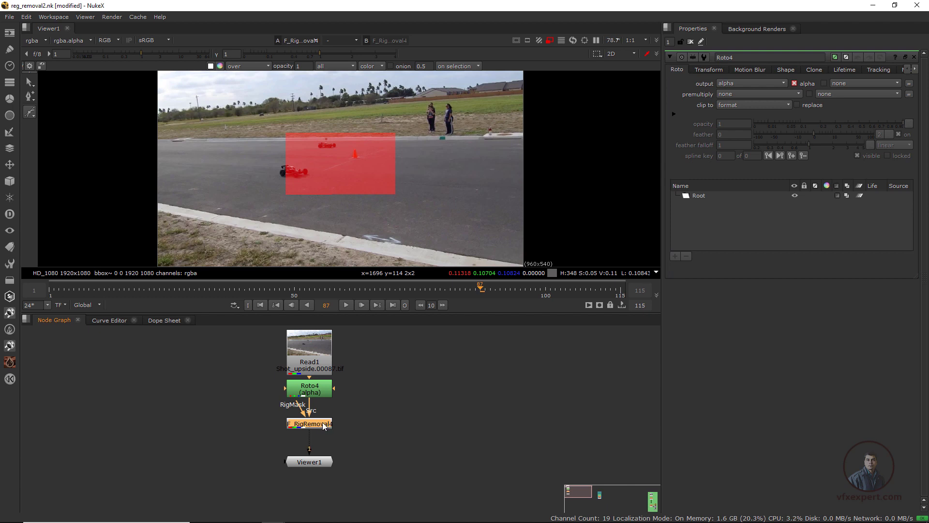
pyautogui.press('d')
pyautogui.click(324, 388)
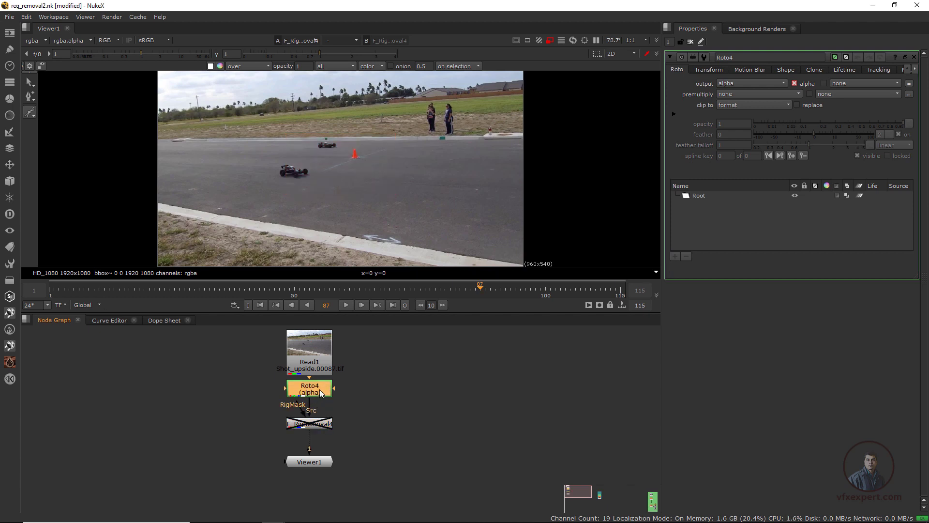
pyautogui.press('1')
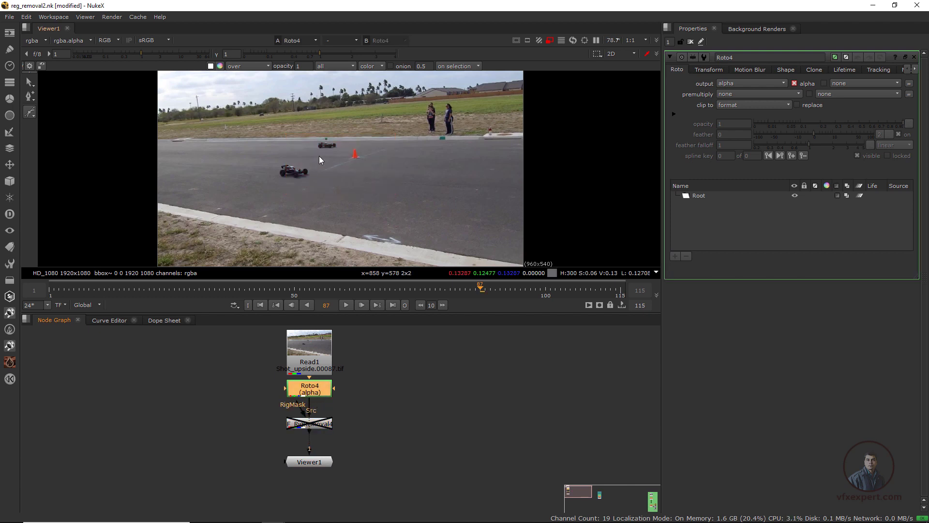
# Draw an ellipse roto shape around the nearer RC car at frame 94 and adjust it to enclose the car
pyautogui.scroll(2, 320, 156)
pyautogui.moveTo(311, 290); pyautogui.dragTo(517, 299)
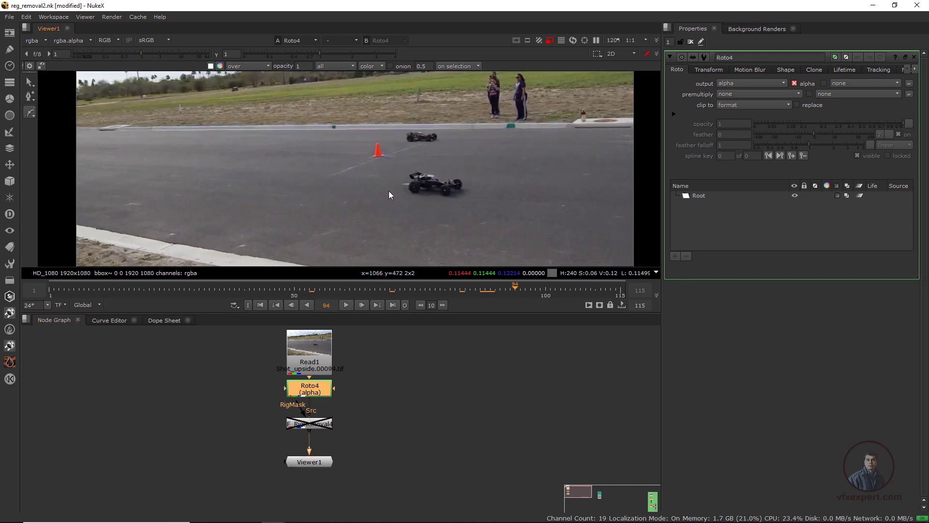
pyautogui.scroll(-2, 435, 203)
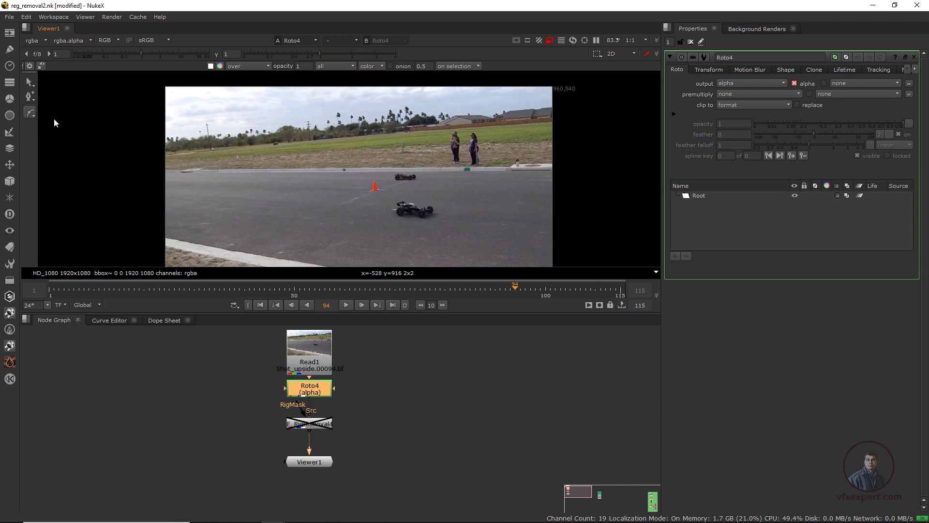
pyautogui.click(32, 112)
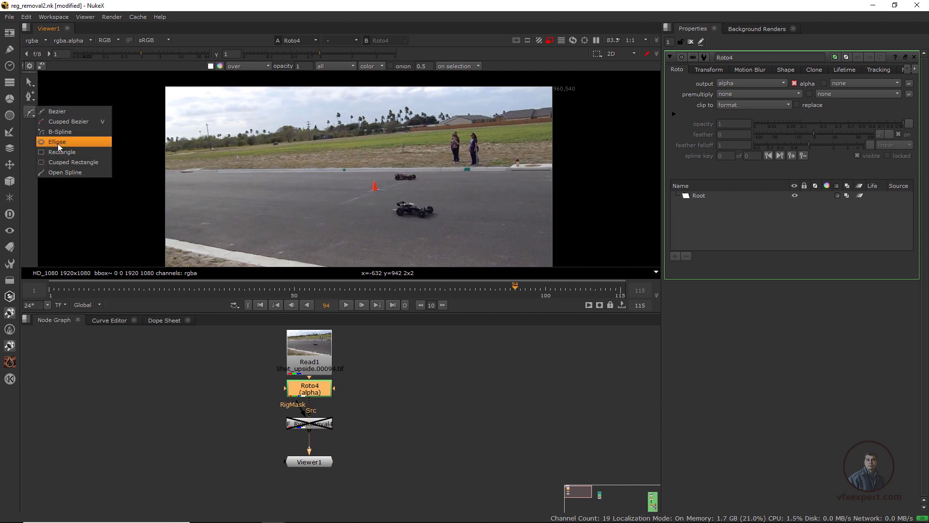
pyautogui.click(57, 144)
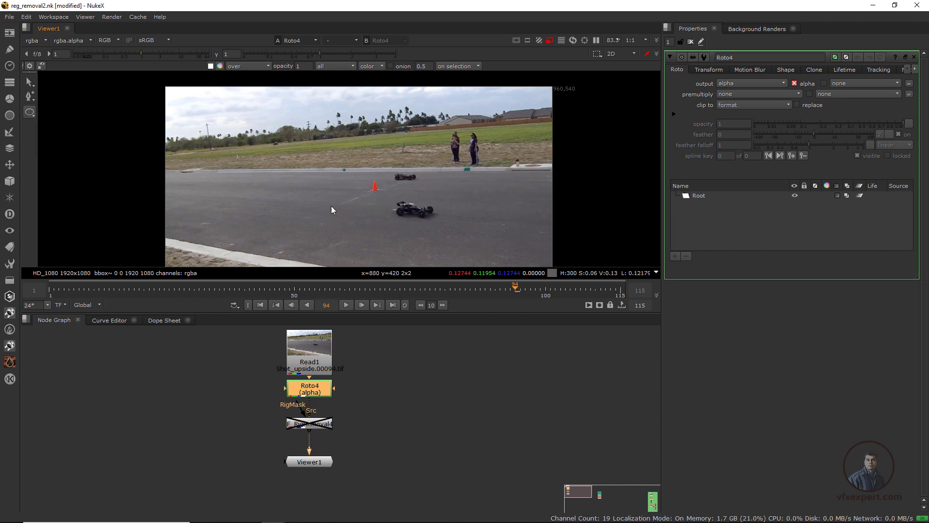
pyautogui.moveTo(457, 234); pyautogui.dragTo(457, 231)
pyautogui.scroll(3, 457, 232)
pyautogui.moveTo(531, 254); pyautogui.dragTo(519, 264)
pyautogui.moveTo(335, 151); pyautogui.dragTo(482, 250)
pyautogui.moveTo(468, 218); pyautogui.dragTo(449, 204)
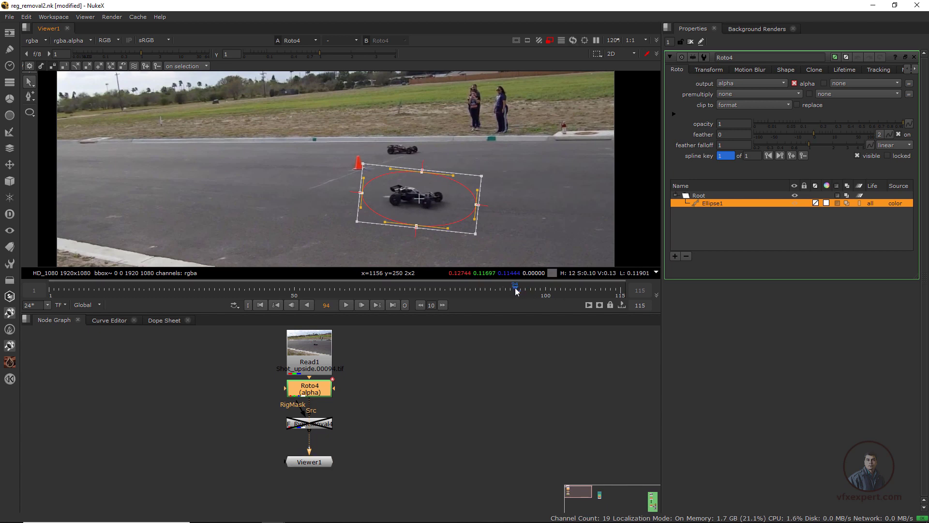
# Keyframe the ellipse forward from frame 96 so it follows the nearer car until it exits the right side of the shot
pyautogui.moveTo(516, 291); pyautogui.dragTo(525, 290)
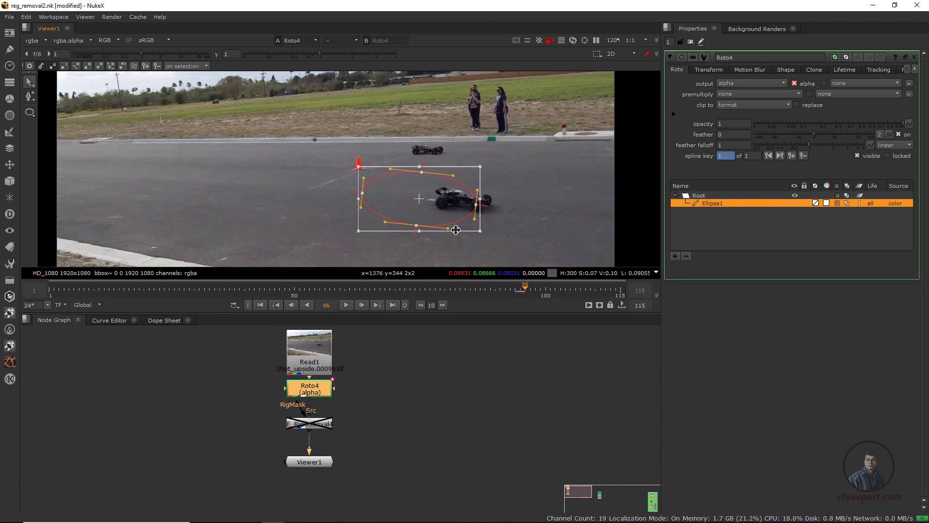
pyautogui.moveTo(453, 213); pyautogui.dragTo(519, 207)
pyautogui.click(529, 291)
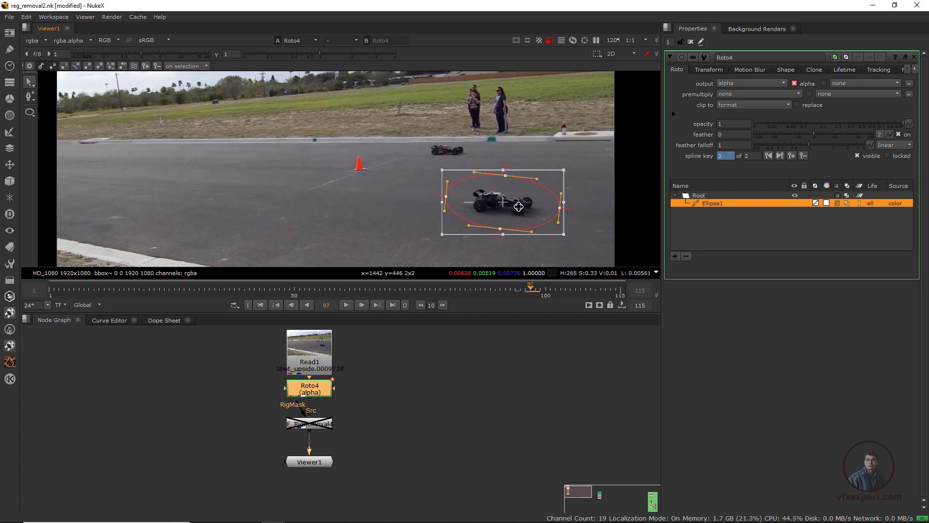
pyautogui.moveTo(531, 291); pyautogui.dragTo(539, 289)
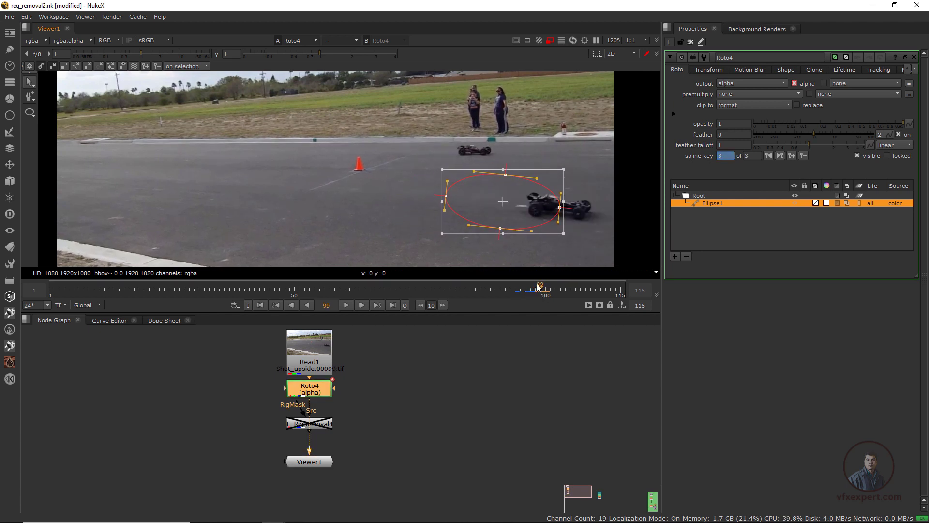
pyautogui.moveTo(508, 198); pyautogui.dragTo(561, 203)
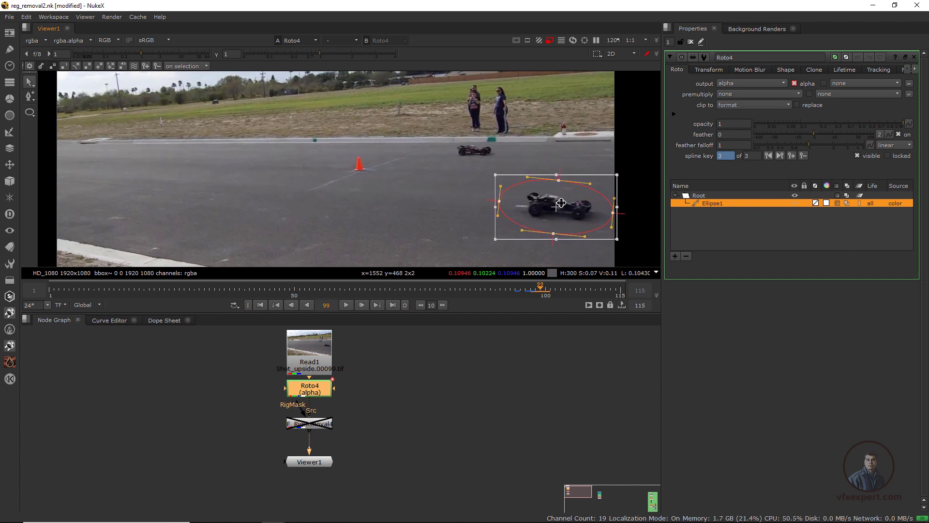
pyautogui.moveTo(542, 289); pyautogui.dragTo(546, 291)
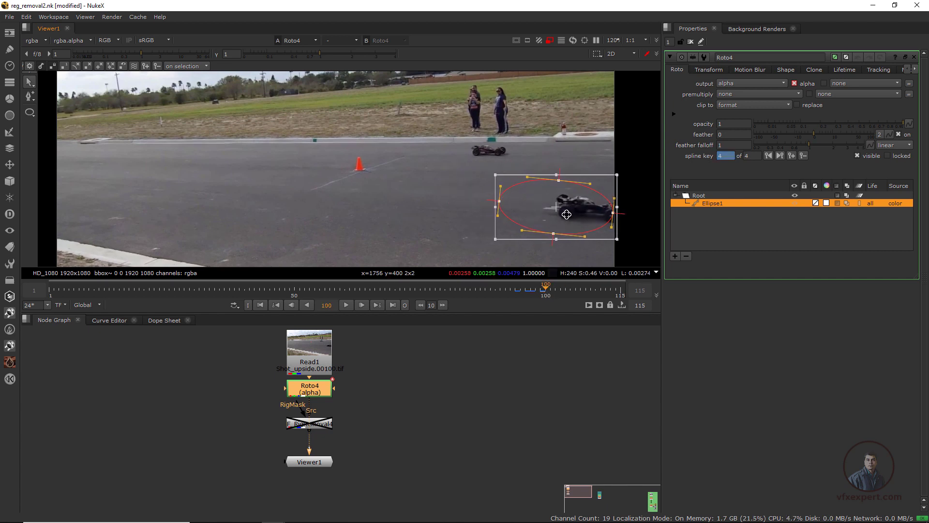
pyautogui.moveTo(567, 214); pyautogui.dragTo(602, 218)
pyautogui.click(552, 293)
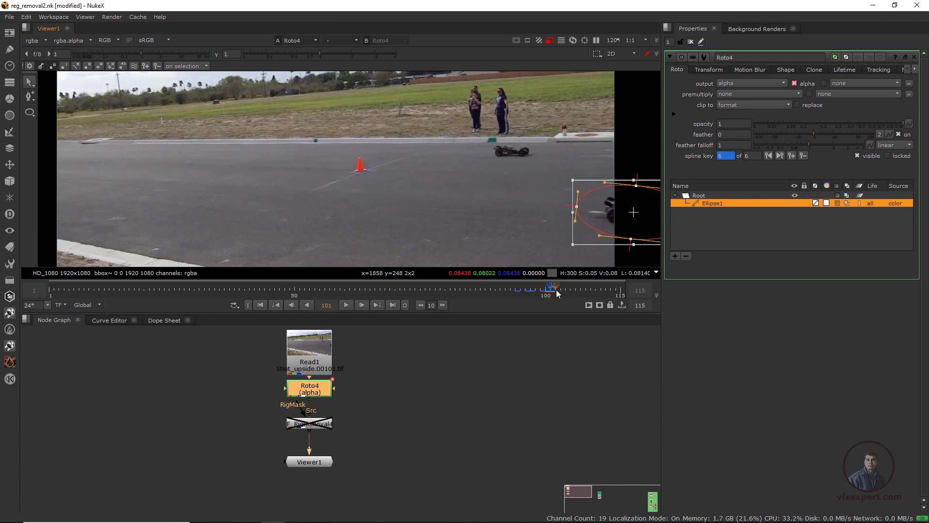
# At frame 92, move the ellipse onto the nearer car and shrink it to fit more tightly
pyautogui.moveTo(556, 292); pyautogui.dragTo(530, 292)
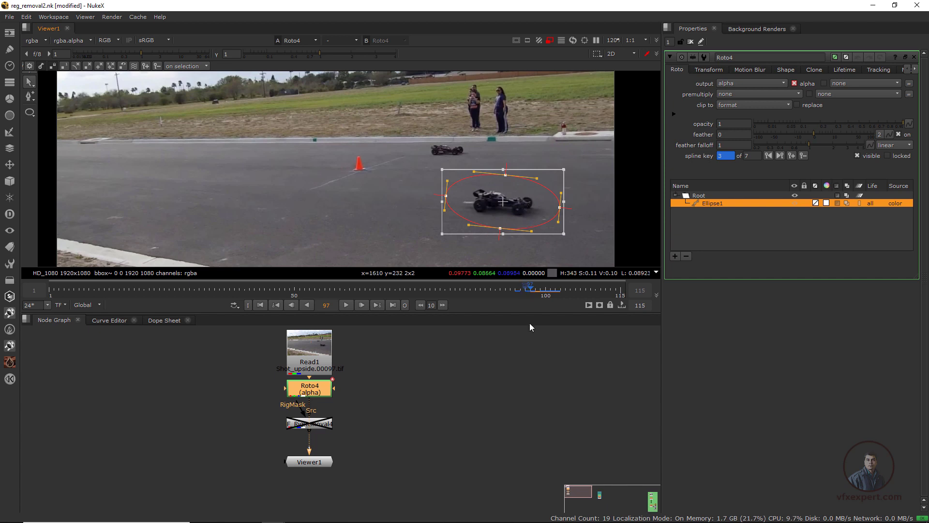
pyautogui.moveTo(529, 296); pyautogui.dragTo(504, 289)
pyautogui.moveTo(420, 198); pyautogui.dragTo(369, 190)
pyautogui.moveTo(307, 160); pyautogui.dragTo(315, 172)
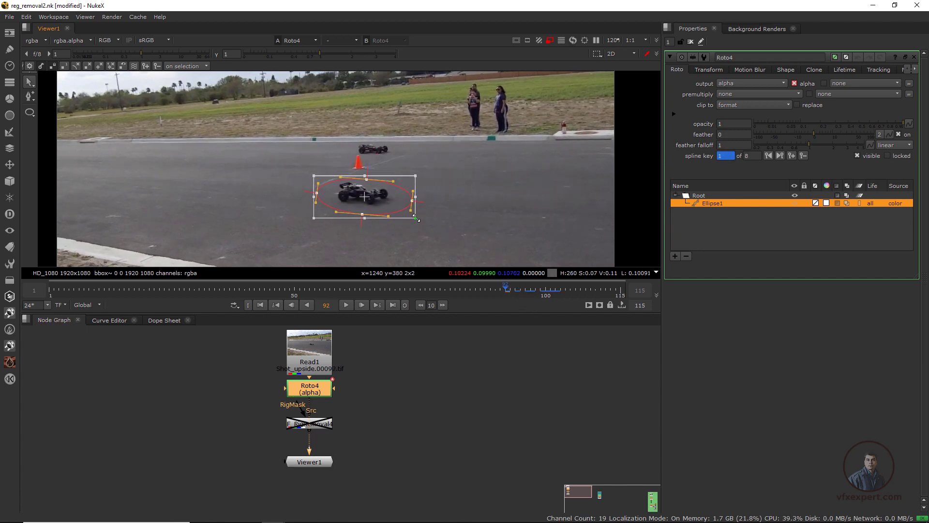
pyautogui.moveTo(425, 220); pyautogui.dragTo(412, 217)
# Work backward from frame 92 to frame 82, keyframing the ellipse over the nearer car every few frames
pyautogui.moveTo(507, 290); pyautogui.dragTo(491, 292)
pyautogui.moveTo(368, 198); pyautogui.dragTo(313, 194)
pyautogui.moveTo(491, 292); pyautogui.dragTo(472, 293)
pyautogui.moveTo(314, 196); pyautogui.dragTo(242, 192)
pyautogui.moveTo(470, 294); pyautogui.dragTo(455, 291)
pyautogui.moveTo(250, 189); pyautogui.dragTo(205, 189)
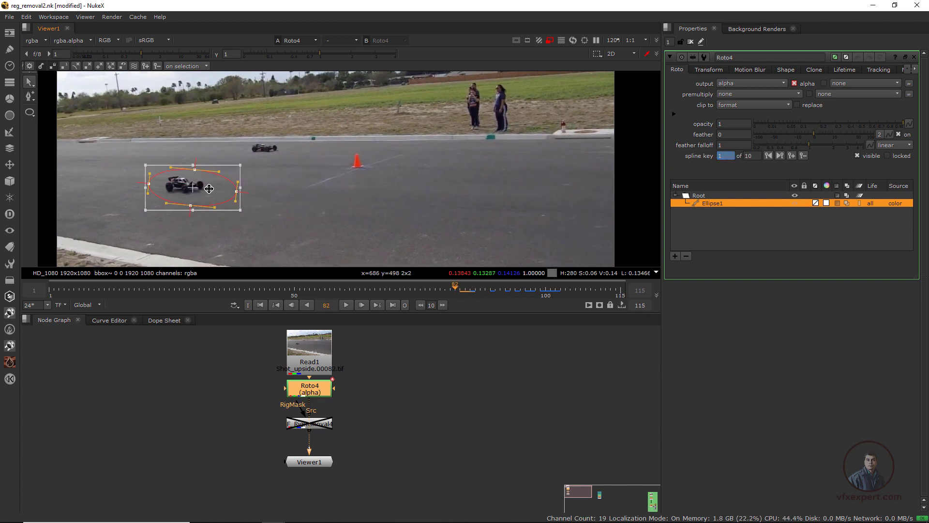
# Keyframe the ellipse backward to frame 69, moving it outside the left edge of the shot, and scrub to frame 94 to check the tracking
pyautogui.moveTo(455, 291); pyautogui.dragTo(440, 290)
pyautogui.moveTo(196, 194); pyautogui.dragTo(149, 189)
pyautogui.moveTo(440, 291); pyautogui.dragTo(420, 291)
pyautogui.moveTo(162, 193); pyautogui.dragTo(120, 191)
pyautogui.moveTo(420, 291); pyautogui.dragTo(410, 291)
pyautogui.moveTo(123, 193); pyautogui.dragTo(82, 190)
pyautogui.moveTo(410, 291); pyautogui.dragTo(400, 291)
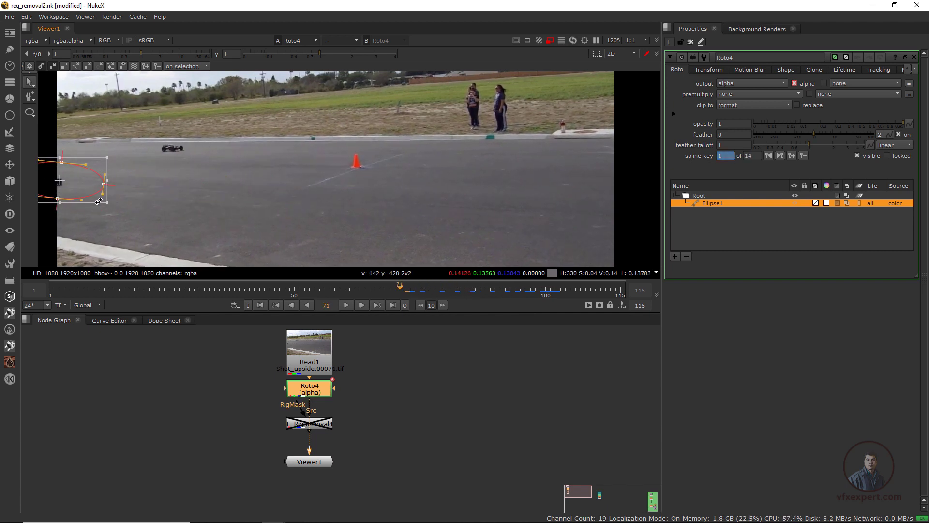
pyautogui.moveTo(77, 190); pyautogui.dragTo(49, 186)
pyautogui.moveTo(400, 291); pyautogui.dragTo(389, 291)
pyautogui.moveTo(55, 178); pyautogui.dragTo(26, 178)
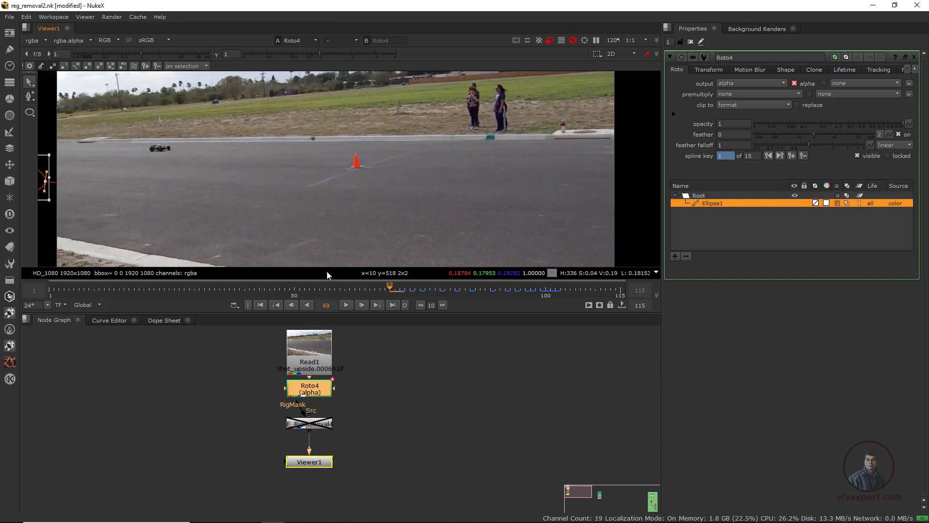
pyautogui.moveTo(411, 293); pyautogui.dragTo(514, 298)
pyautogui.click(414, 381)
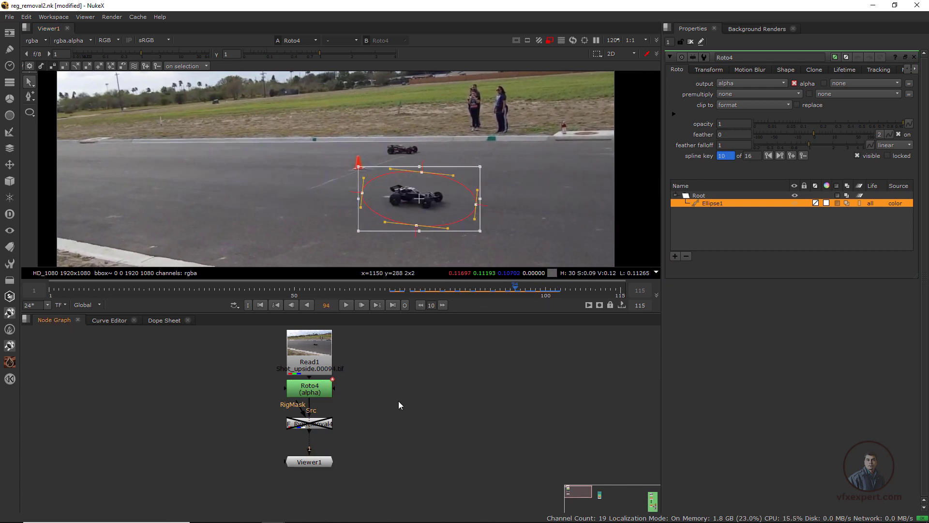
# Re-enable the F_RigRemoval4 node, open its properties and review the Rig Region options
pyautogui.click(318, 426)
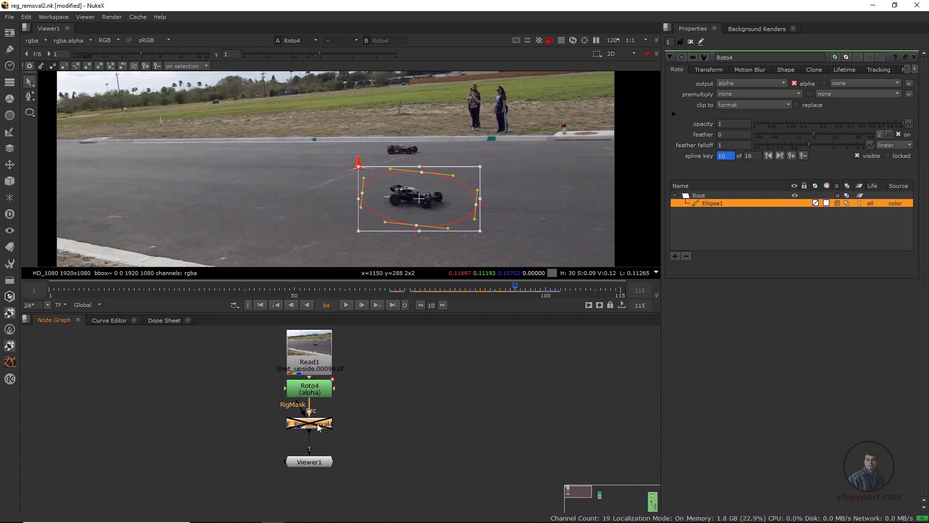
pyautogui.press('d')
pyautogui.doubleClick(319, 426)
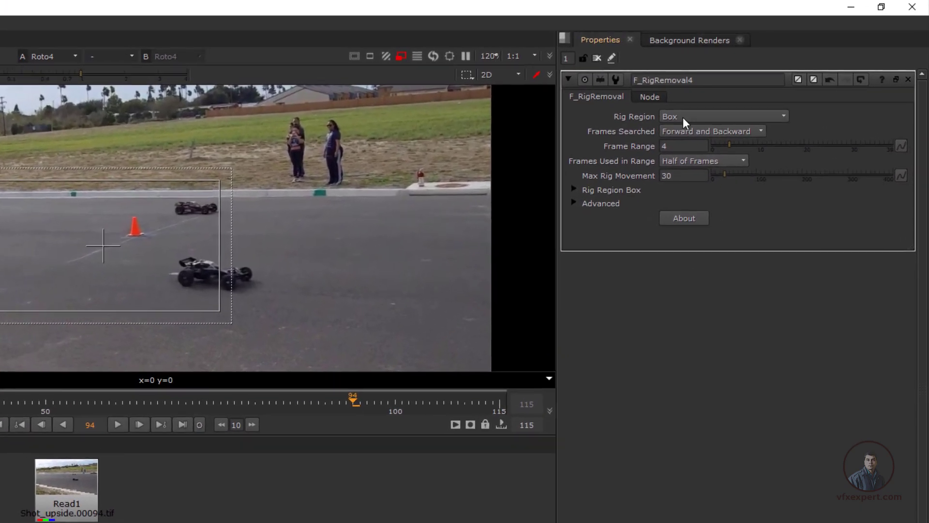
pyautogui.click(684, 117)
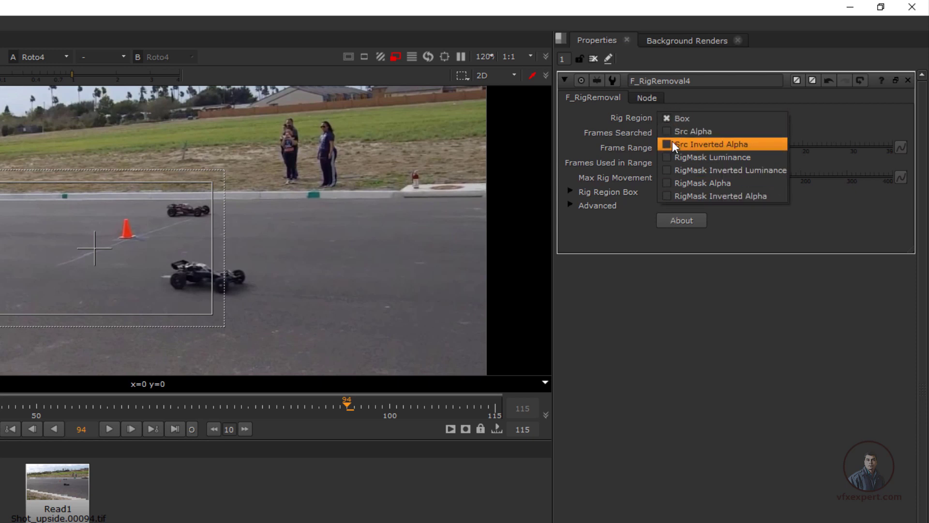
pyautogui.click(263, 464)
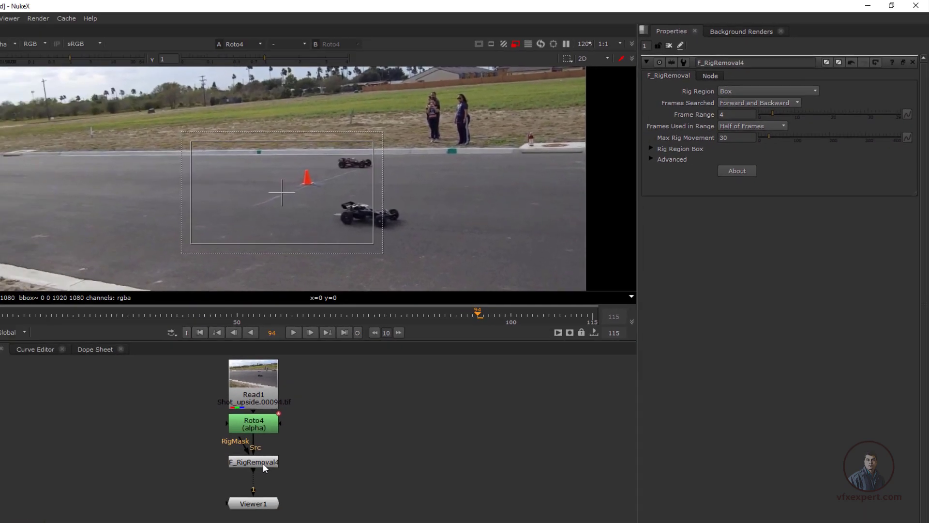
# View the F_RigRemoval4 output, set its Rig Region to Src Alpha, and realign the node between Roto4 and the viewer
pyautogui.moveTo(262, 464); pyautogui.dragTo(223, 480)
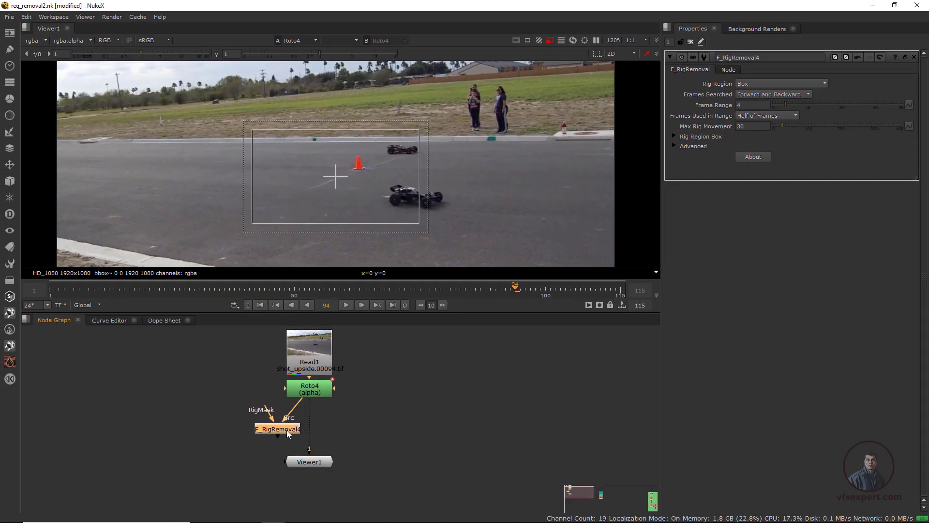
pyautogui.press('1')
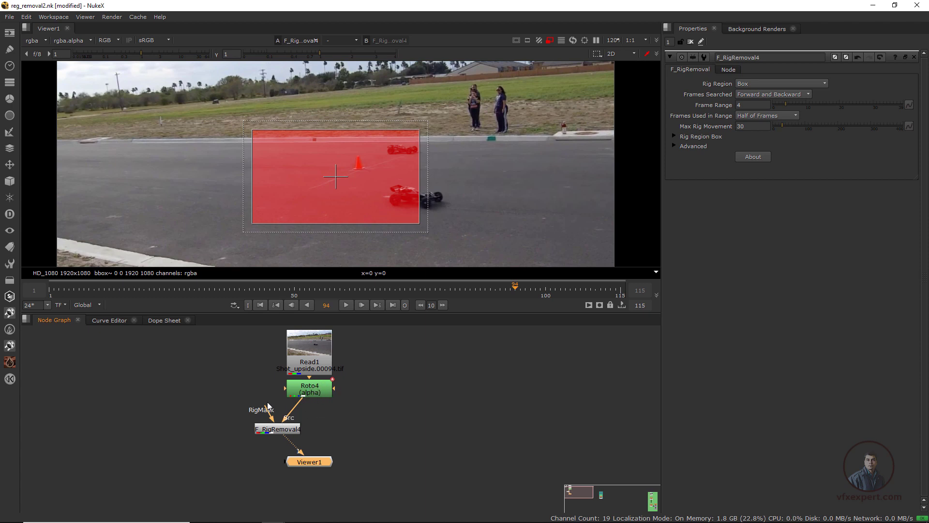
pyautogui.moveTo(254, 402); pyautogui.dragTo(263, 395)
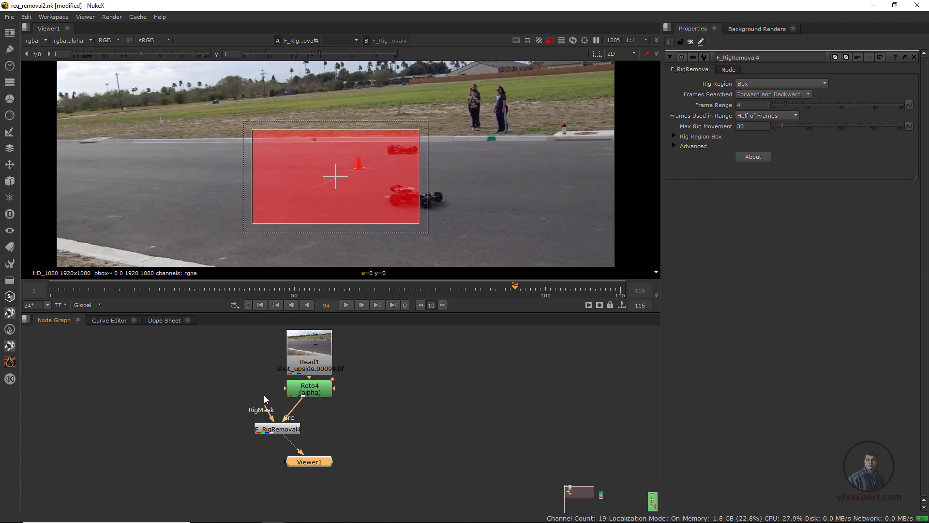
pyautogui.click(753, 84)
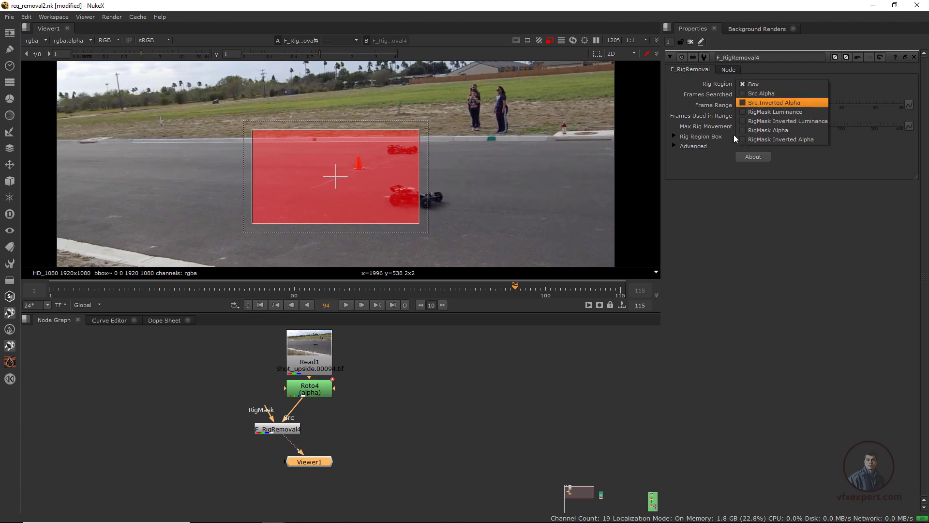
pyautogui.click(765, 93)
pyautogui.moveTo(294, 434); pyautogui.dragTo(310, 464)
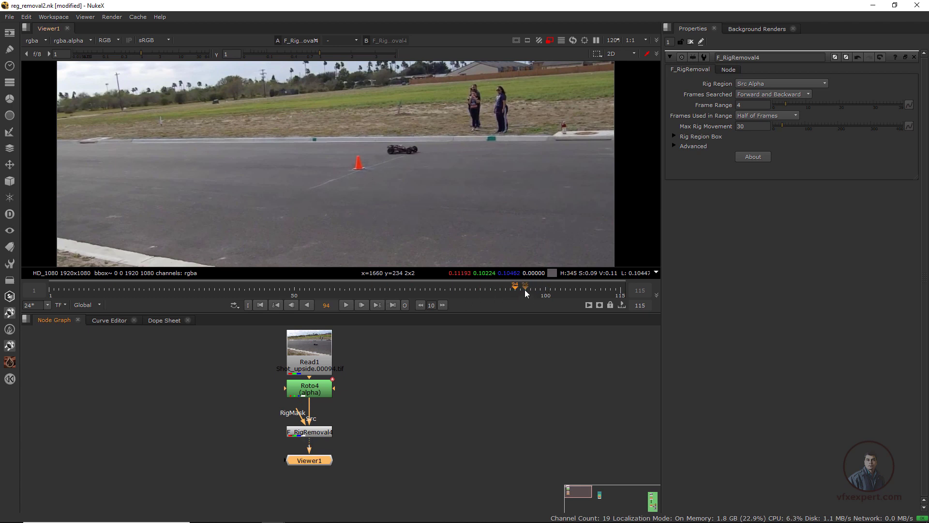
# Check the removal across the car's frames and, at frame 87, set Frame Range to 8 and Frames Used in Range to All Frames
pyautogui.click(561, 290)
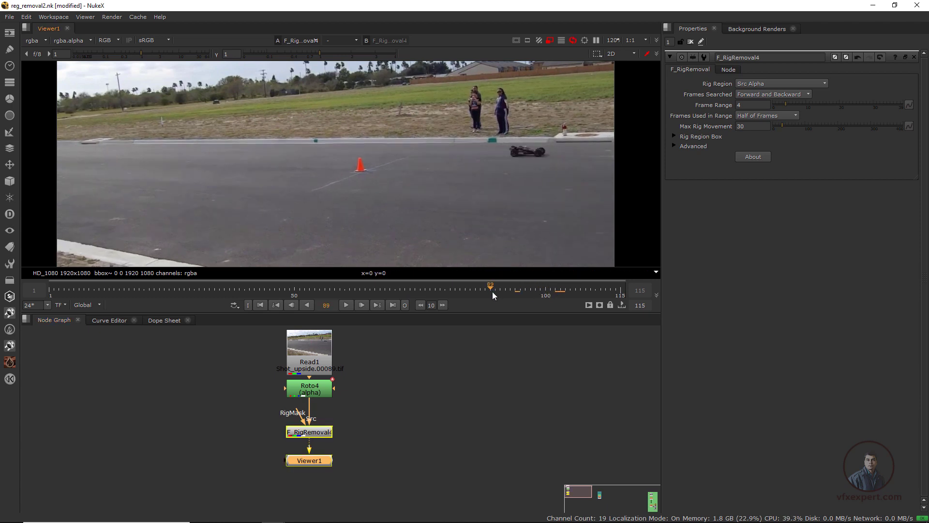
pyautogui.click(460, 289)
pyautogui.click(469, 297)
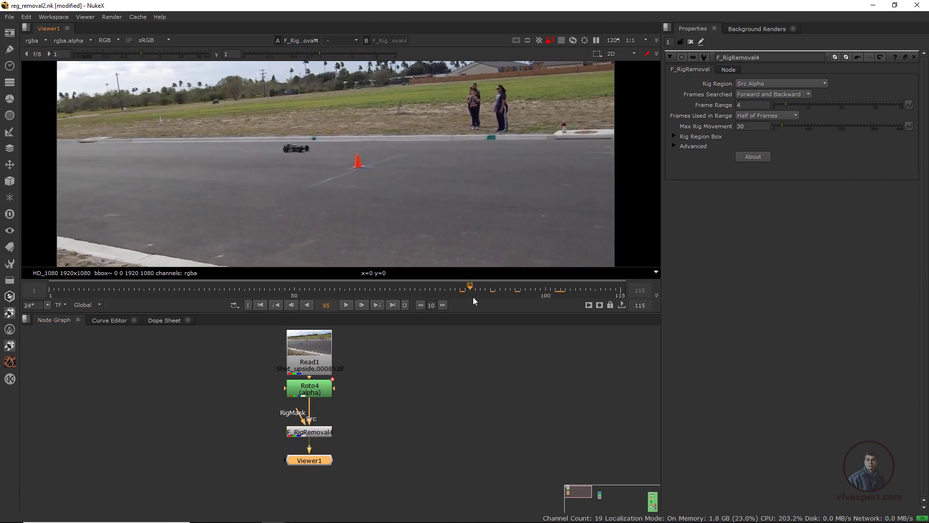
pyautogui.click(475, 297)
pyautogui.click(478, 296)
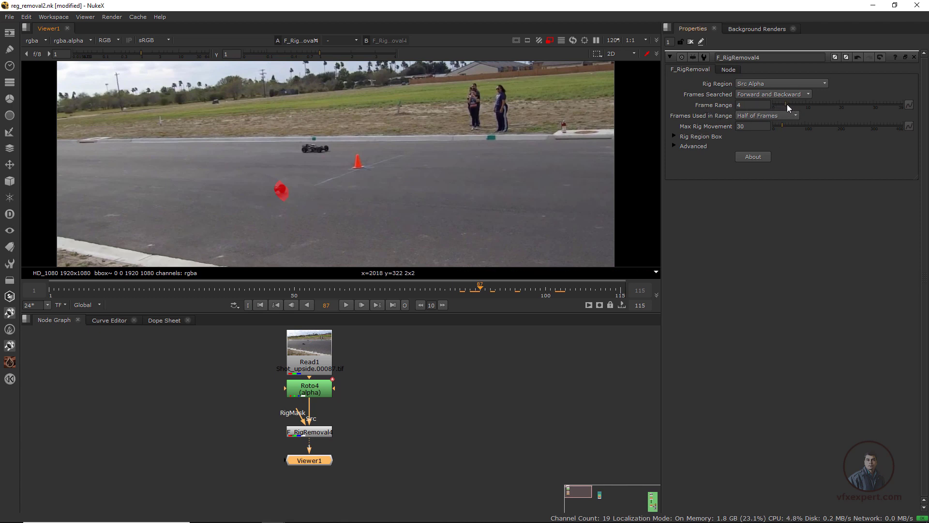
pyautogui.moveTo(787, 103); pyautogui.dragTo(793, 103)
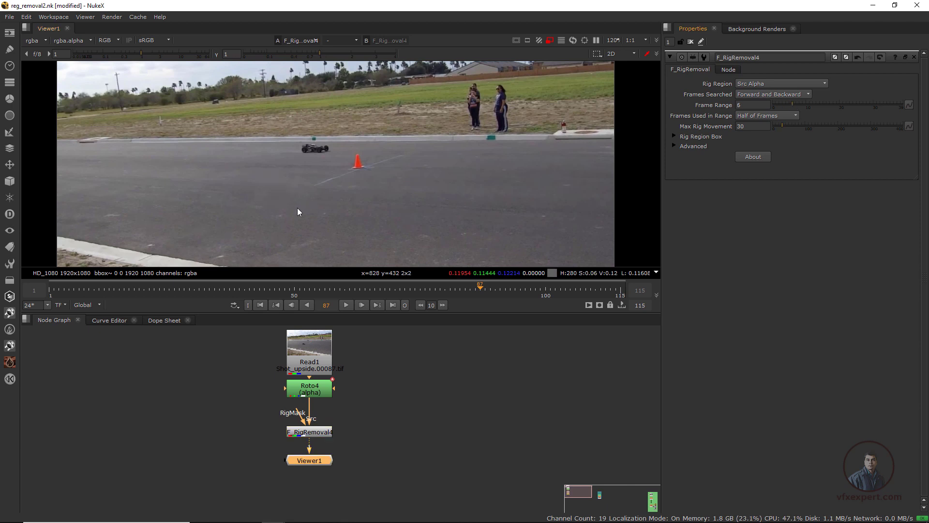
pyautogui.moveTo(794, 103); pyautogui.dragTo(799, 106)
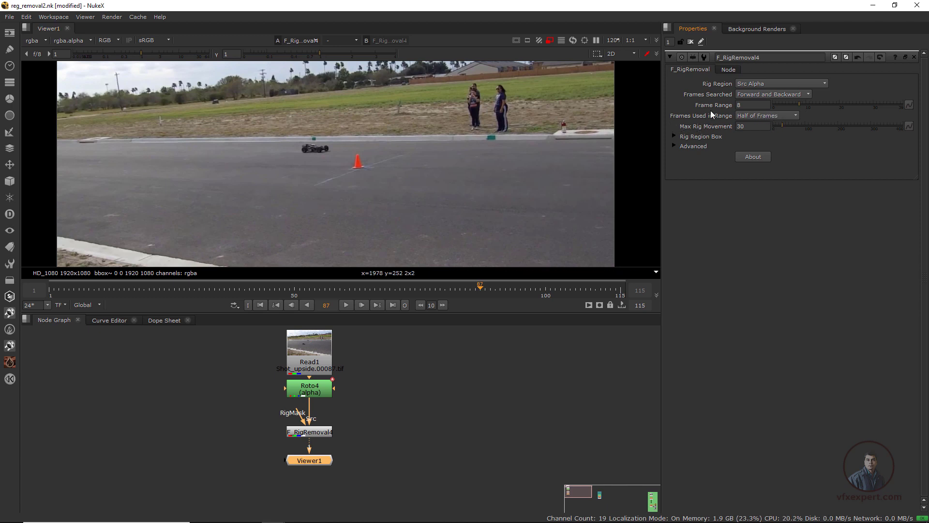
pyautogui.click(759, 115)
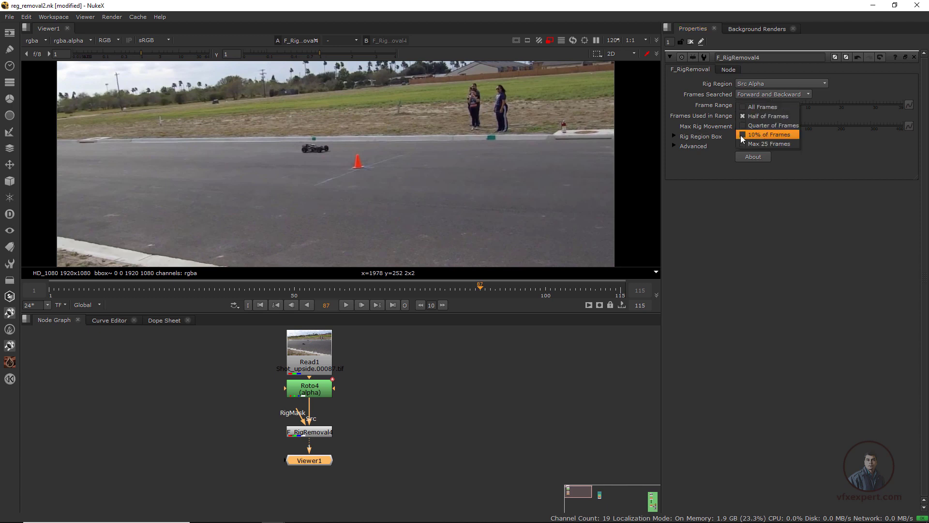
pyautogui.click(757, 106)
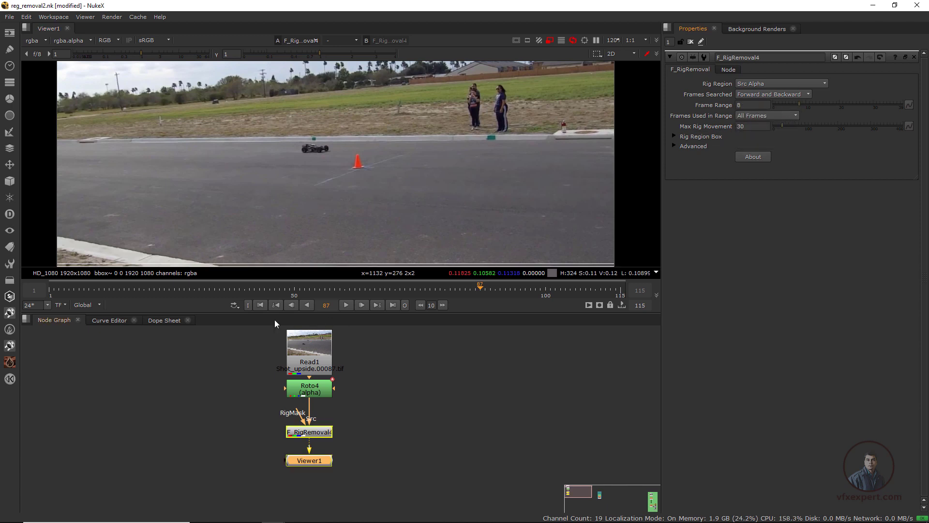
# Play the shot from frame 1 to review the removal, stop the playback, and inspect frame 98
pyautogui.click(262, 306)
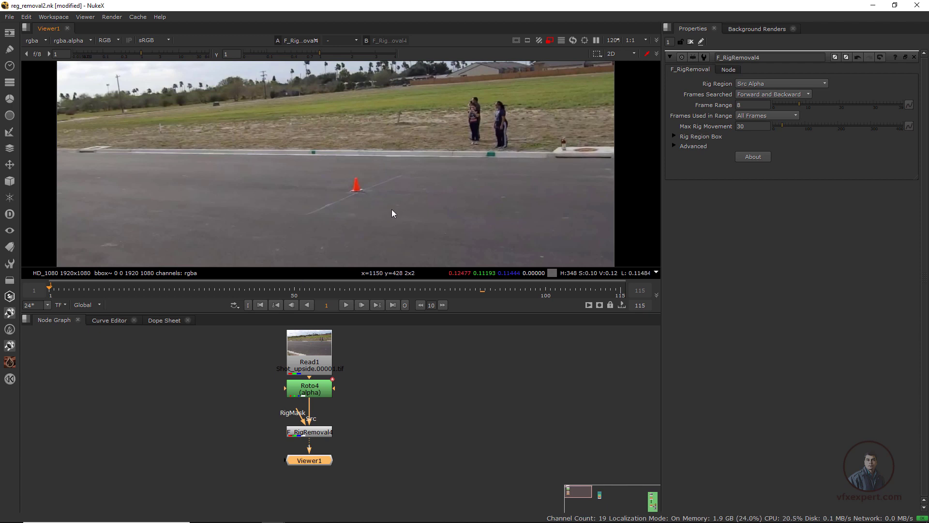
pyautogui.scroll(-2, 391, 209)
pyautogui.moveTo(383, 202); pyautogui.dragTo(412, 219, button='middle')
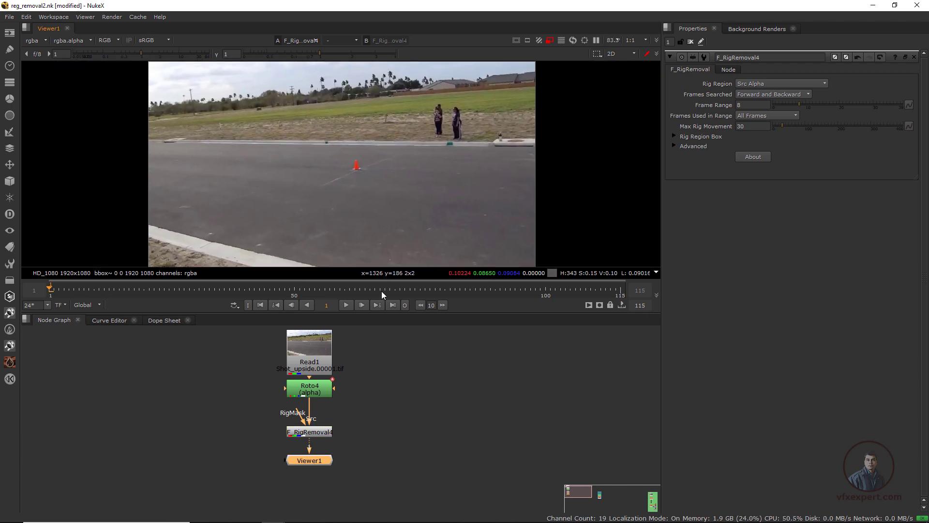
pyautogui.click(346, 305)
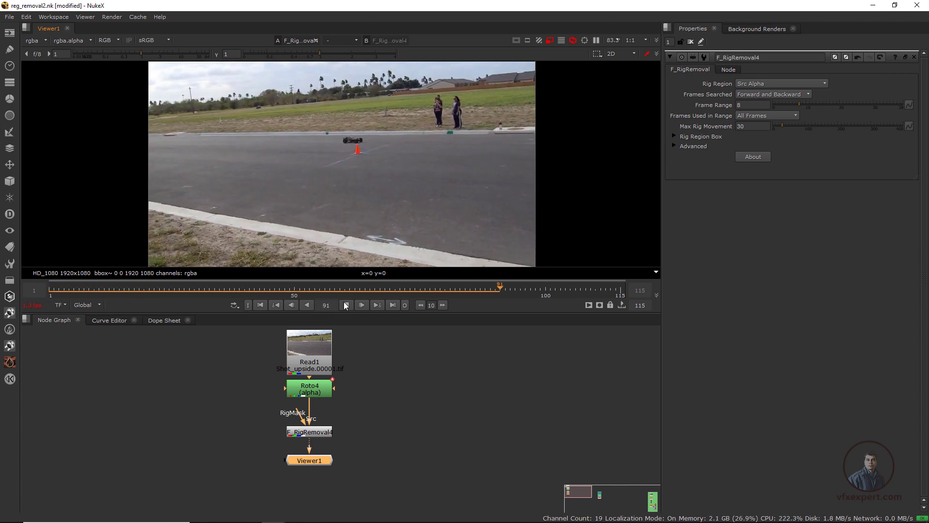
pyautogui.click(345, 305)
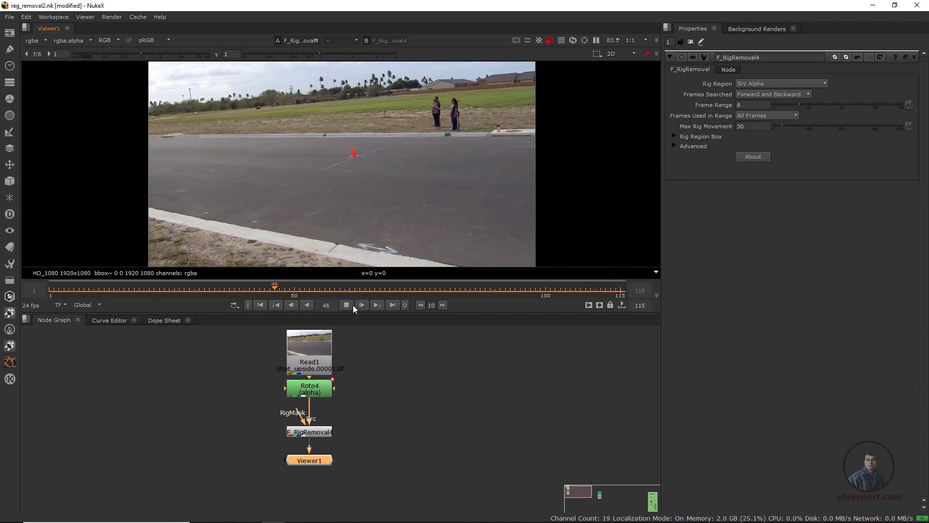
pyautogui.click(346, 305)
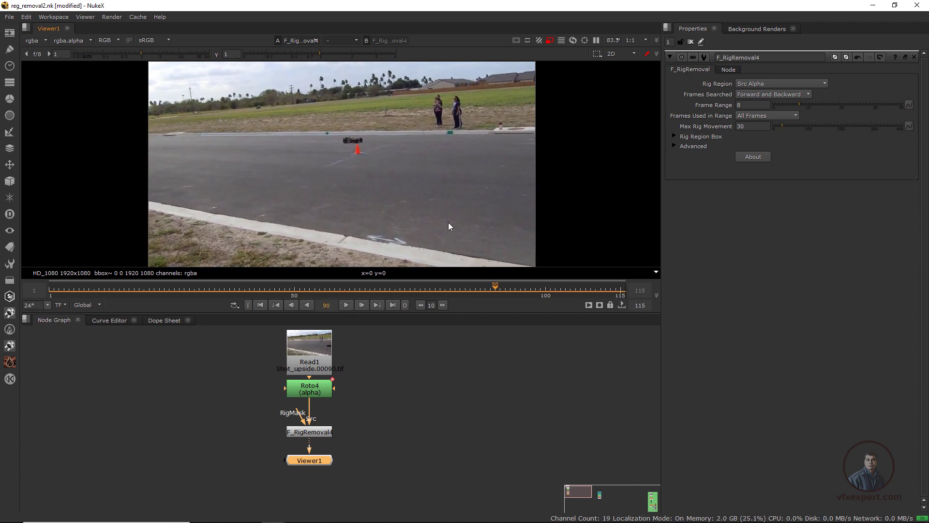
pyautogui.moveTo(505, 294); pyautogui.dragTo(535, 297)
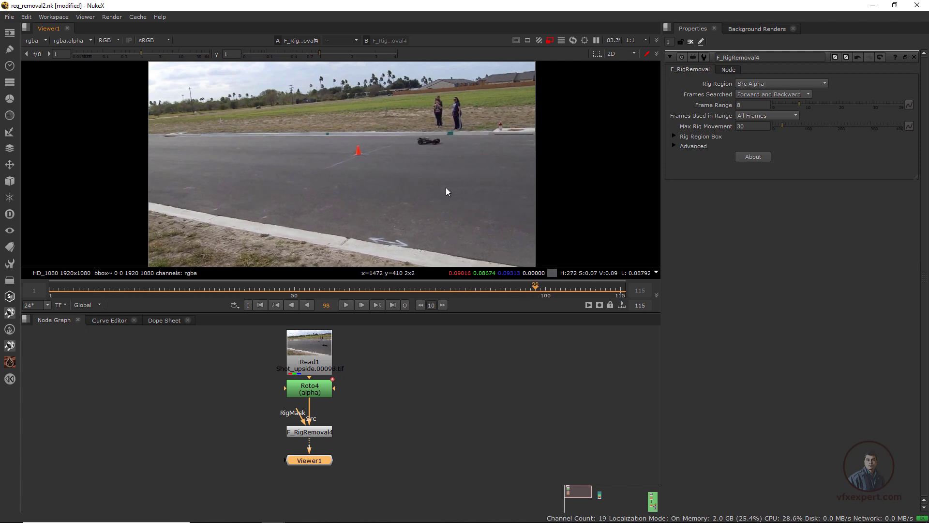
# Add a Blur node after Roto4 and restrict it to the alpha channel
pyautogui.doubleClick(321, 392)
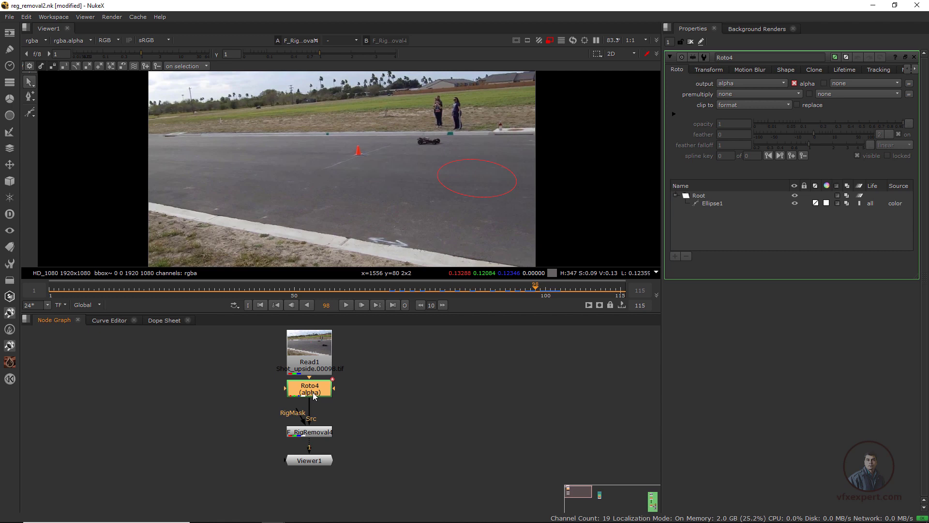
pyautogui.press('b')
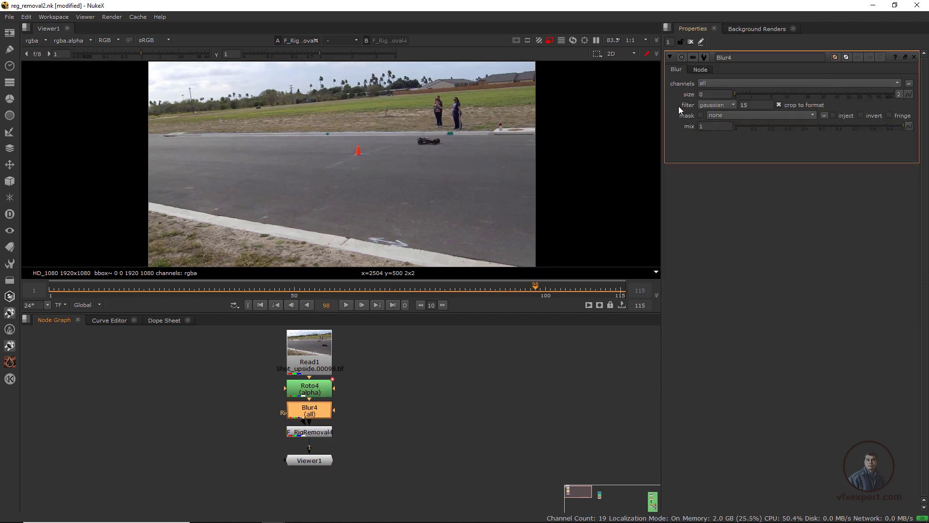
pyautogui.click(716, 82)
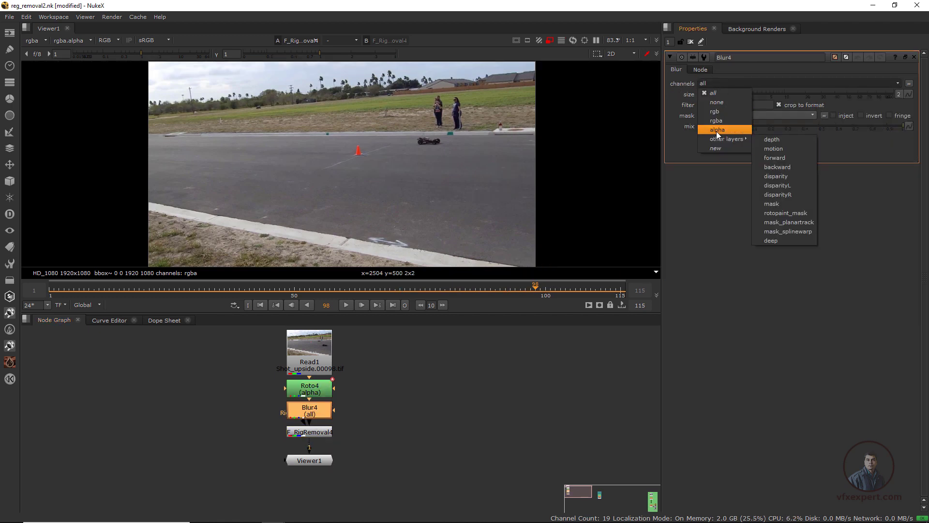
pyautogui.click(717, 130)
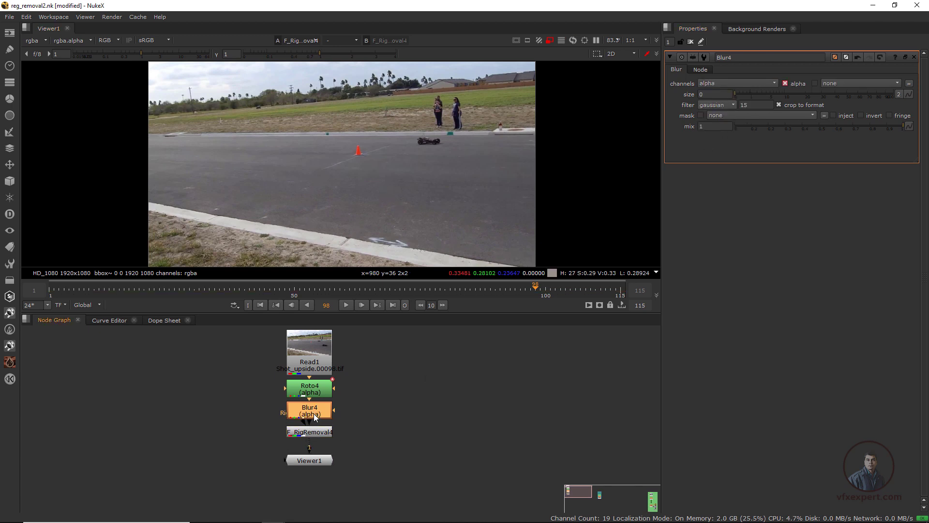
# View the Blur node's alpha matte, soften its edge with a blur size of 10, and return to the color view
pyautogui.press('1')
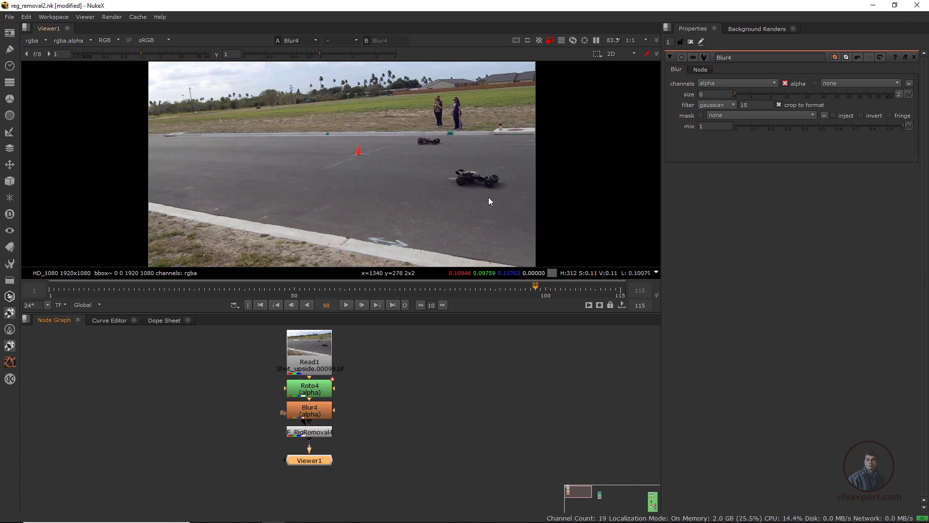
pyautogui.press('a')
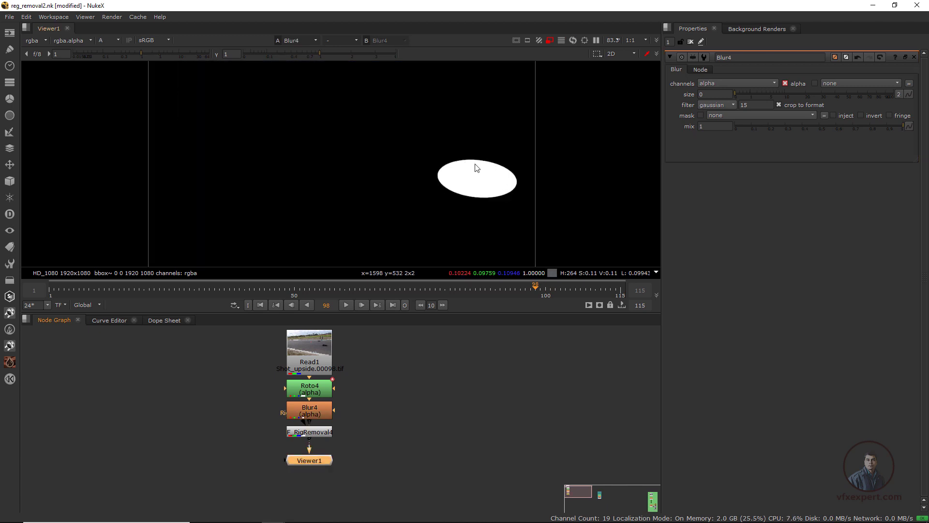
pyautogui.click(319, 415)
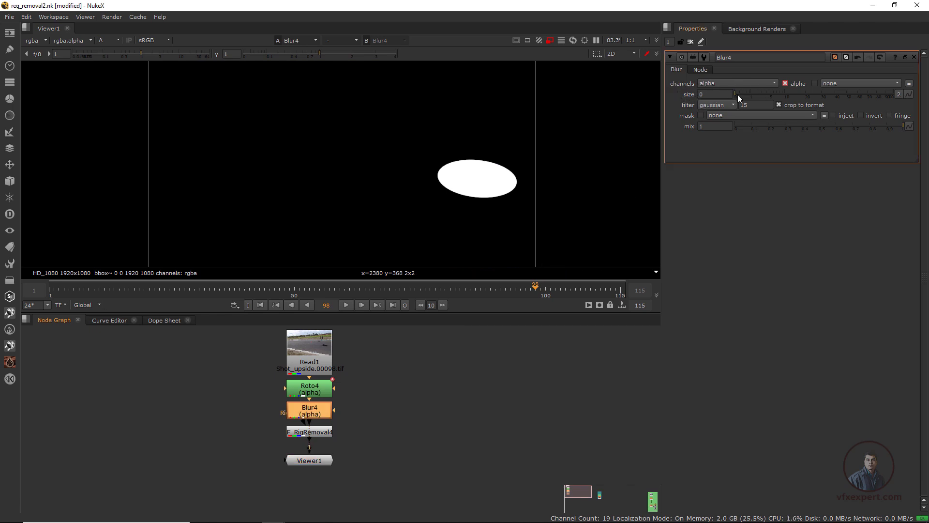
pyautogui.moveTo(736, 94); pyautogui.dragTo(797, 99)
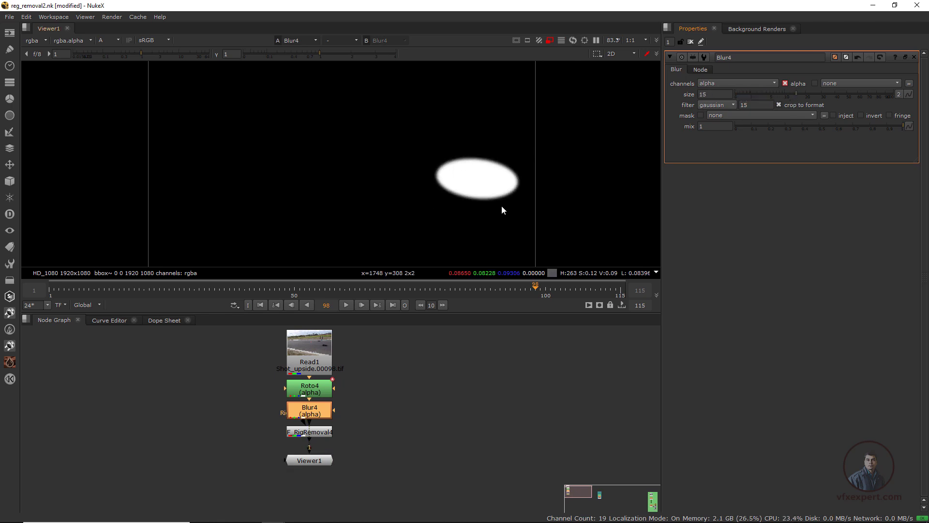
pyautogui.doubleClick(714, 96)
pyautogui.write('1')
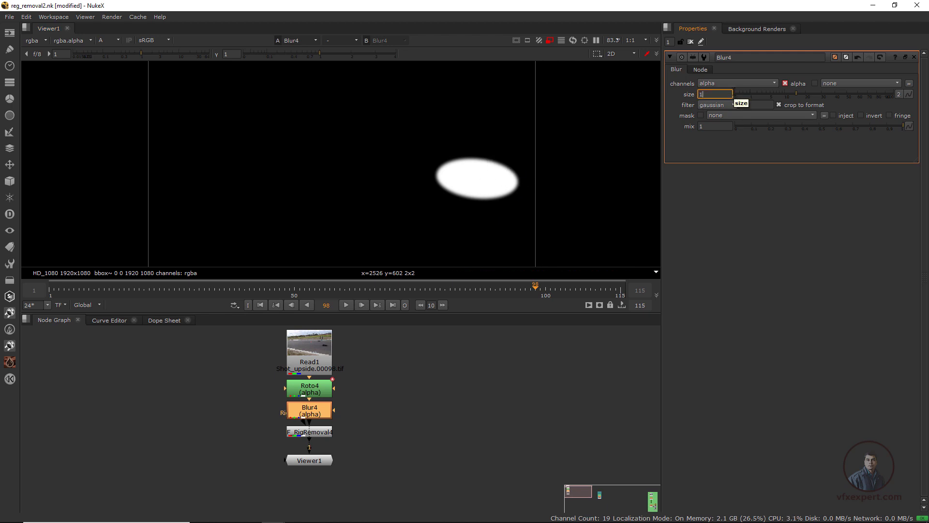
pyautogui.write('0')
pyautogui.press('Return')
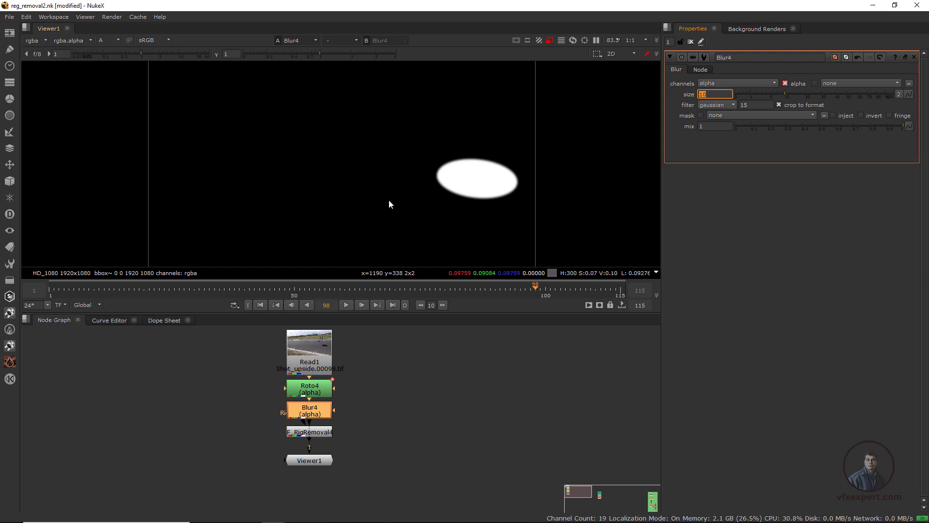
pyautogui.press('a')
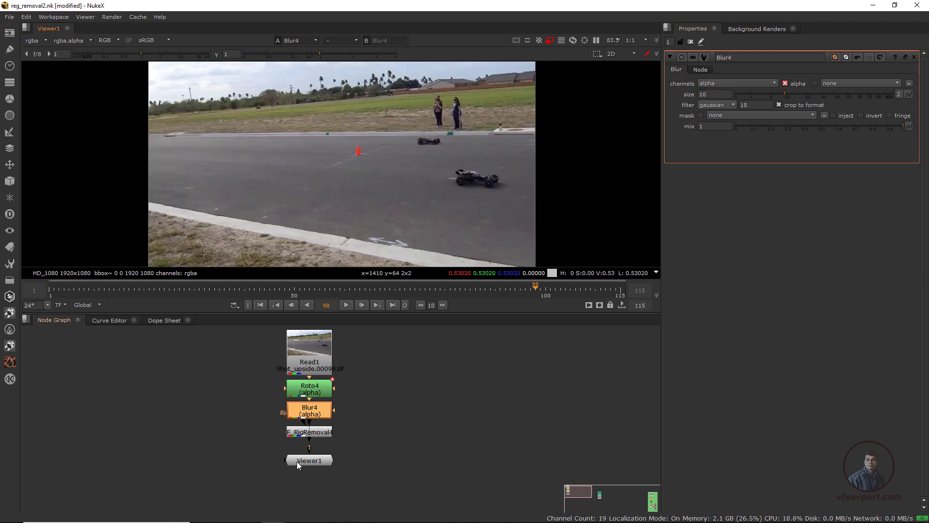
# View the F_RigRemoval4 output and play and scrub the shot from frame 1 to check the removal with the blurred mask
pyautogui.click(321, 436)
pyautogui.press('1')
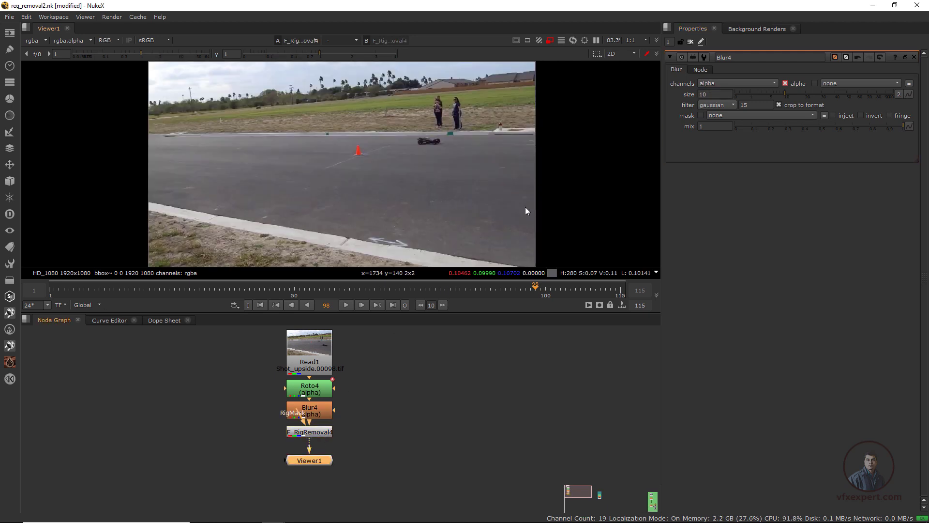
pyautogui.moveTo(359, 292); pyautogui.dragTo(206, 318)
pyautogui.click(259, 304)
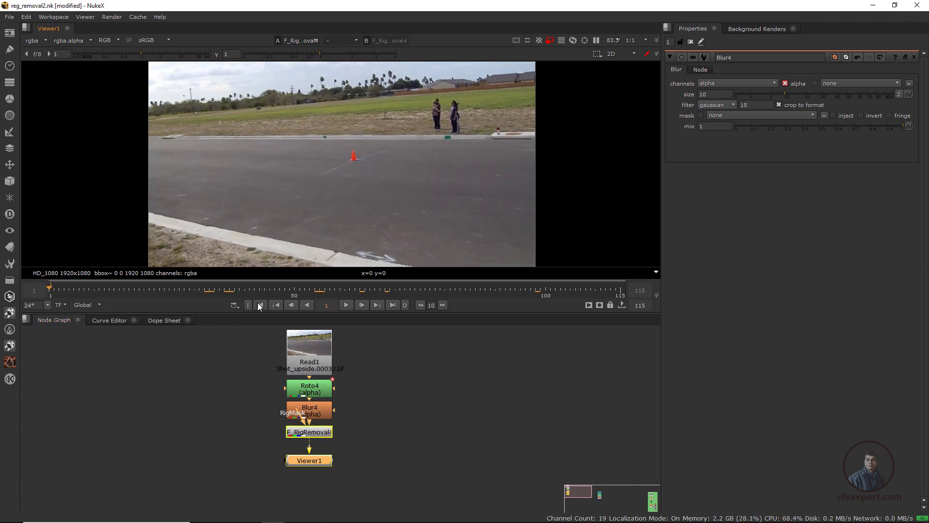
pyautogui.click(350, 306)
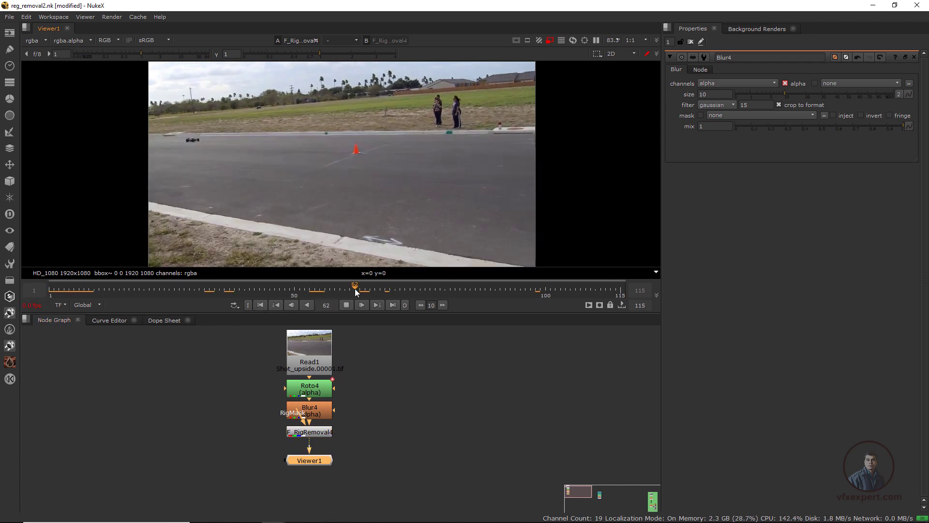
pyautogui.click(350, 309)
pyautogui.moveTo(398, 293); pyautogui.dragTo(462, 285)
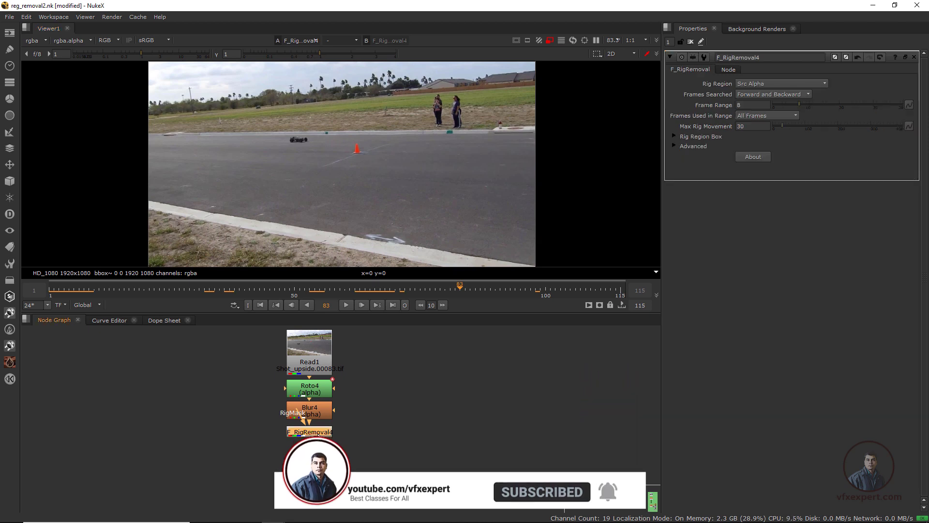
# Expand the Advanced settings of F_RigRemoval4, check the Filtering options, and enable Luminance Correct
pyautogui.click(674, 145)
pyautogui.click(761, 157)
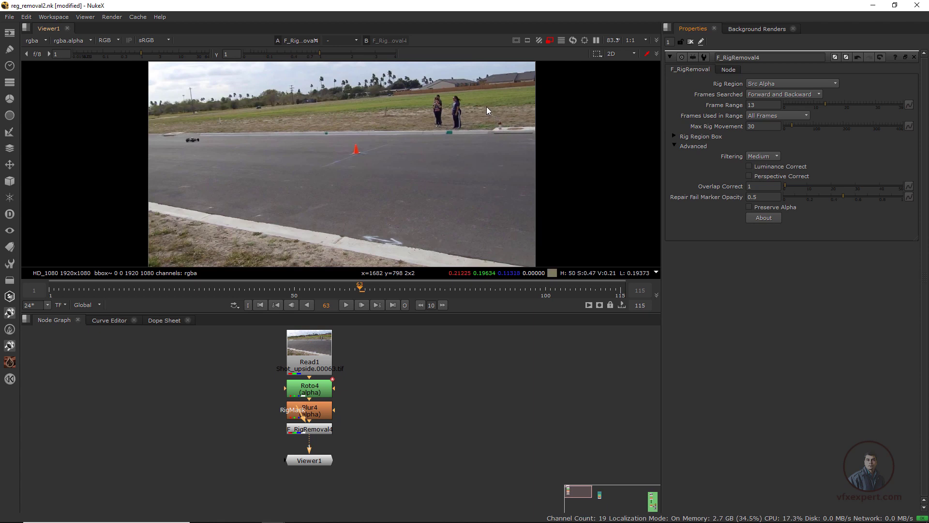
pyautogui.click(749, 166)
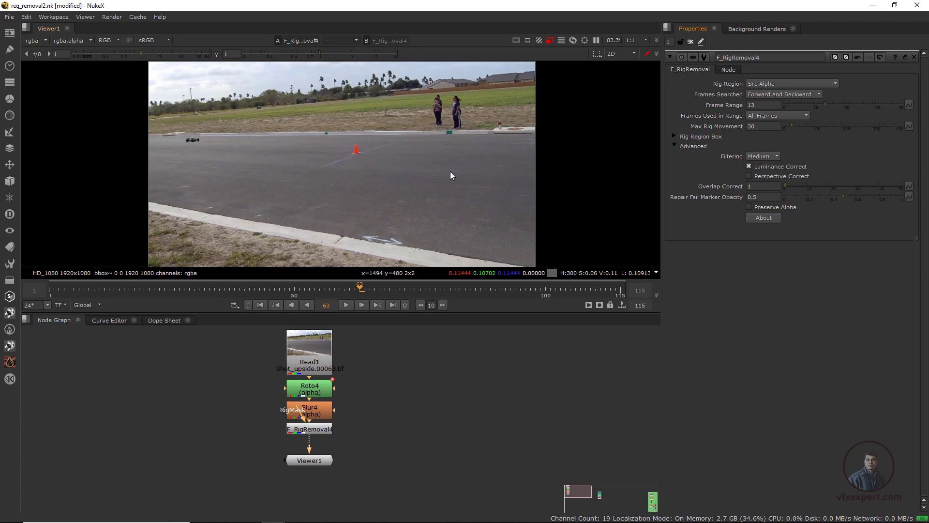
# Enable Perspective Correct on F_RigRemoval4 and play the shot from the first frame to check the removal
pyautogui.click(750, 176)
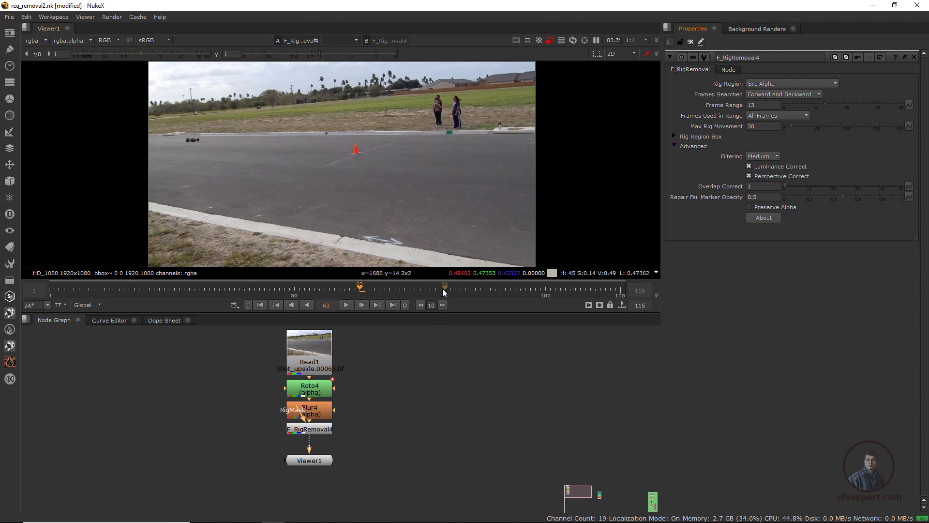
pyautogui.moveTo(443, 289); pyautogui.dragTo(334, 310)
pyautogui.click(261, 306)
pyautogui.click(349, 305)
pyautogui.click(370, 339)
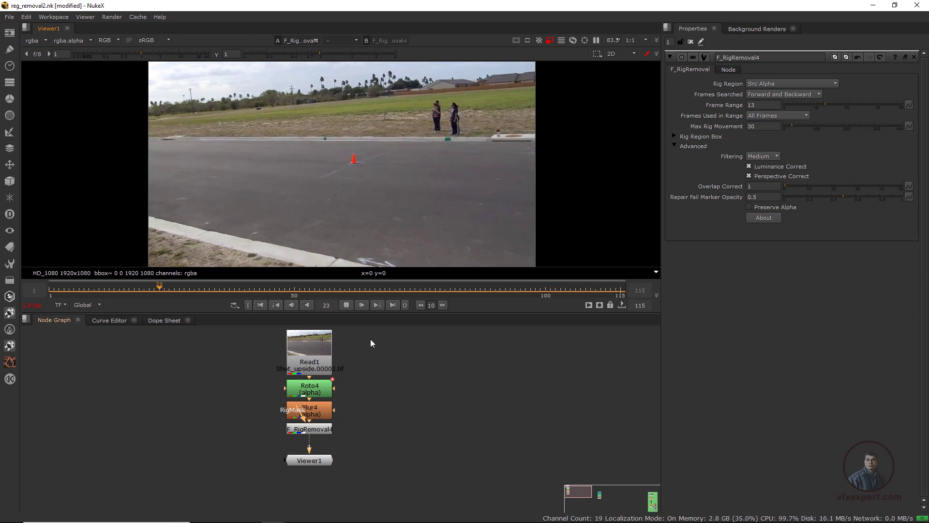
pyautogui.click(346, 305)
# Inspect the removal result at frames 25, 60, 85 and 98
pyautogui.moveTo(275, 294); pyautogui.dragTo(168, 310)
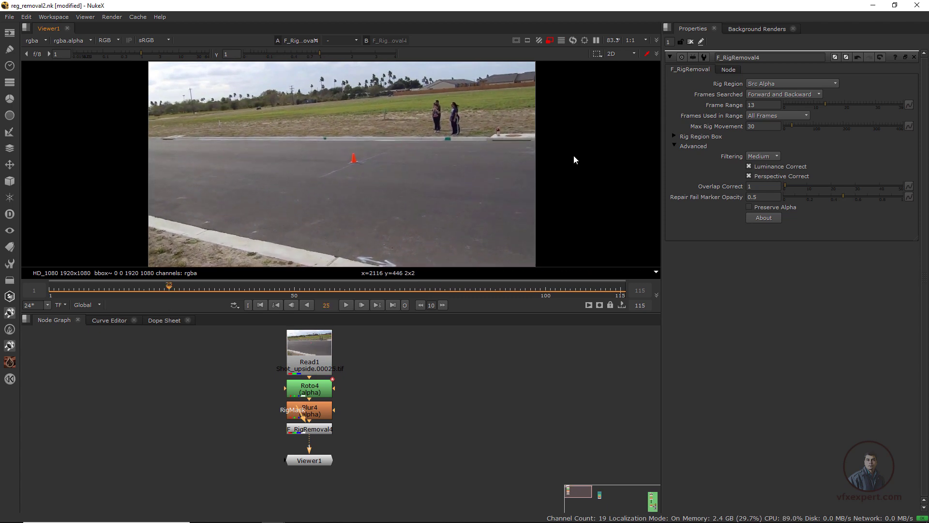
pyautogui.click(344, 288)
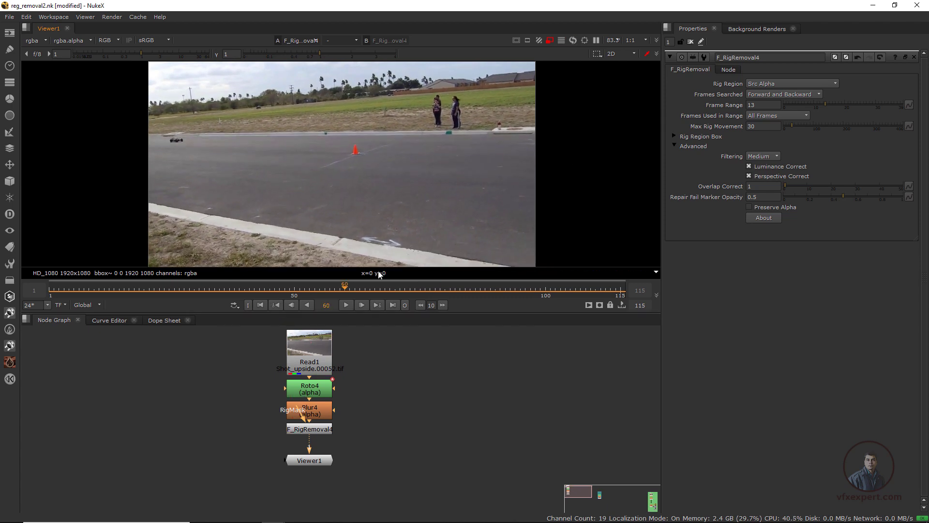
pyautogui.press('l')
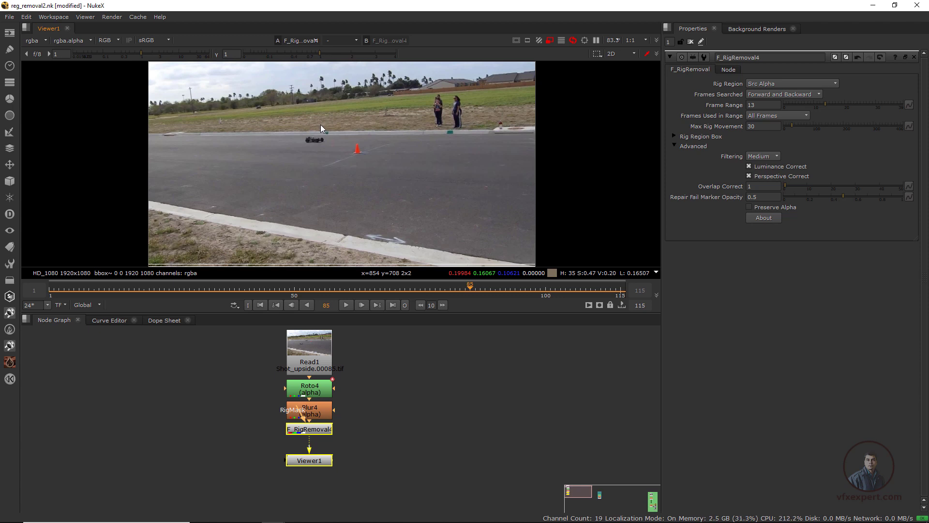
pyautogui.click(535, 289)
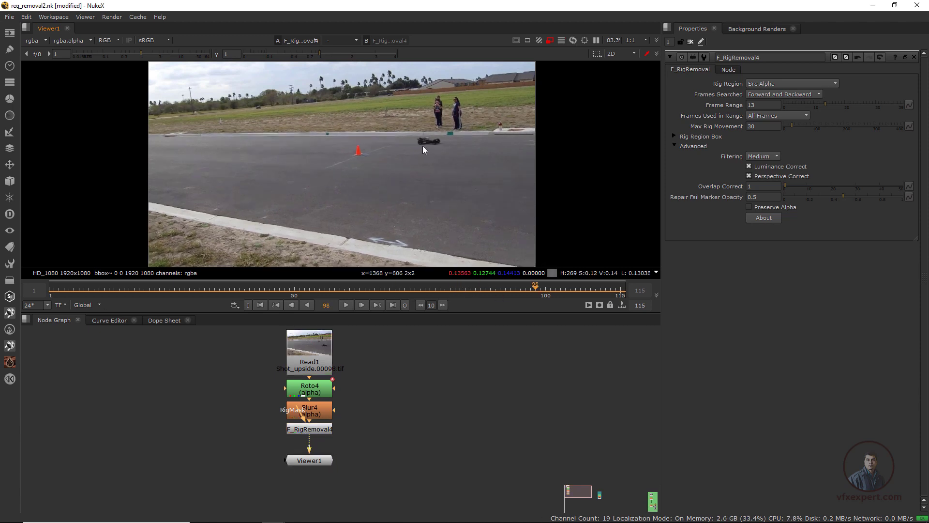
# Bring the 2car backdrop with its nodes beside Read1 and connect Roto3's bg input to Read1
pyautogui.scroll(-1, 448, 410)
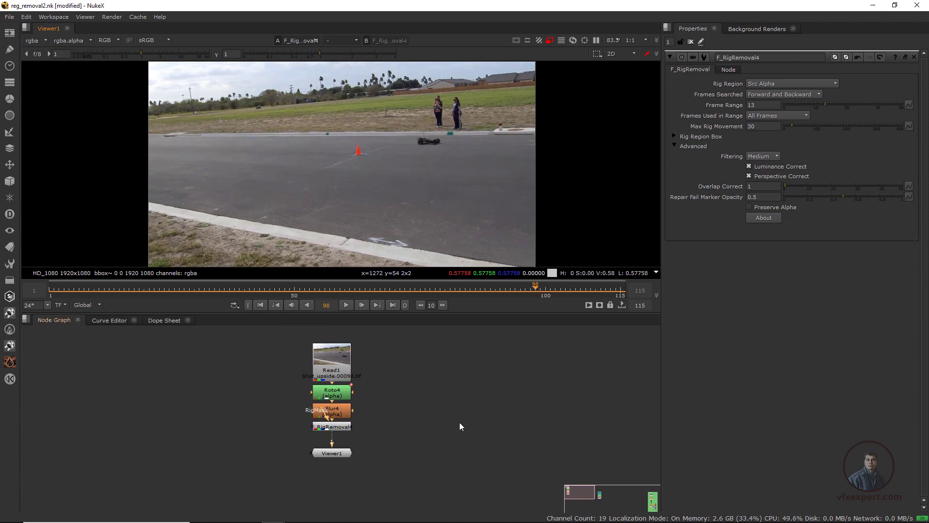
pyautogui.moveTo(460, 422); pyautogui.dragTo(324, 442, button='middle')
pyautogui.moveTo(600, 448); pyautogui.dragTo(286, 362)
pyautogui.scroll(2, 283, 389)
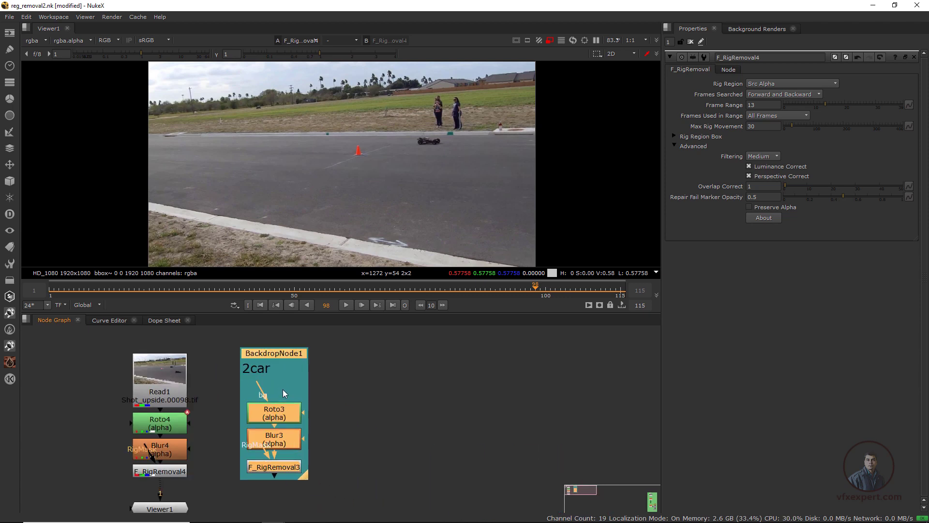
pyautogui.scroll(2, 283, 389)
pyautogui.moveTo(282, 389); pyautogui.dragTo(396, 391, button='middle')
pyautogui.scroll(-1, 348, 420)
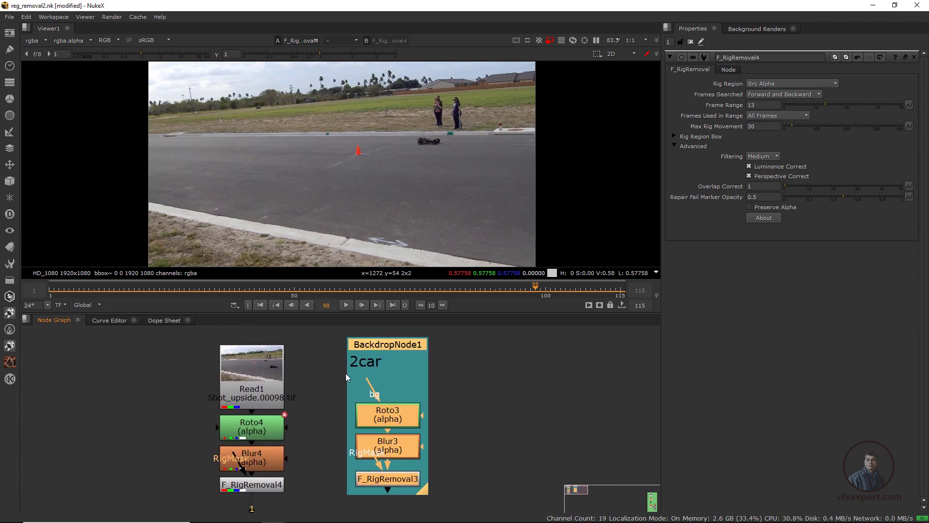
pyautogui.moveTo(370, 388); pyautogui.dragTo(271, 383)
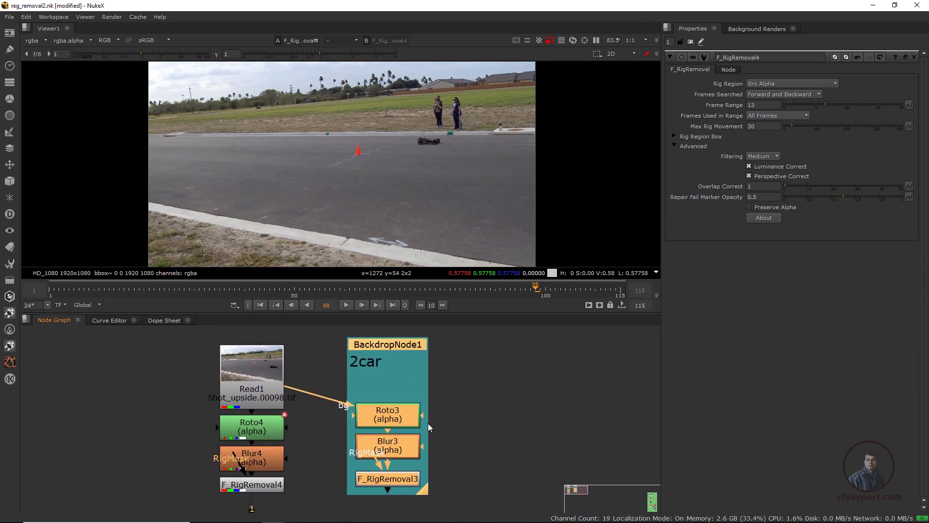
# View the F_RigRemoval3 output and inspect the settings of Roto3 and F_RigRemoval3
pyautogui.moveTo(398, 424); pyautogui.dragTo(408, 405, button='middle')
pyautogui.click(405, 400)
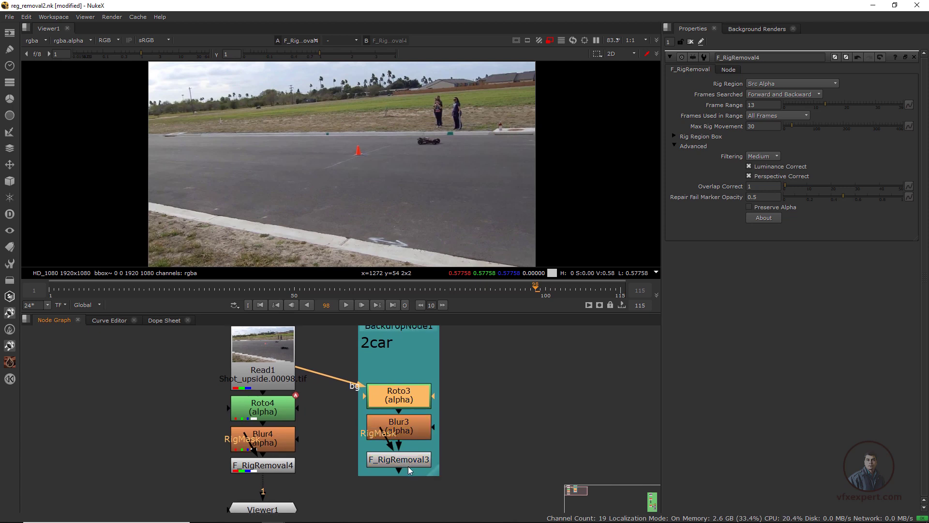
pyautogui.click(409, 462)
pyautogui.press('1')
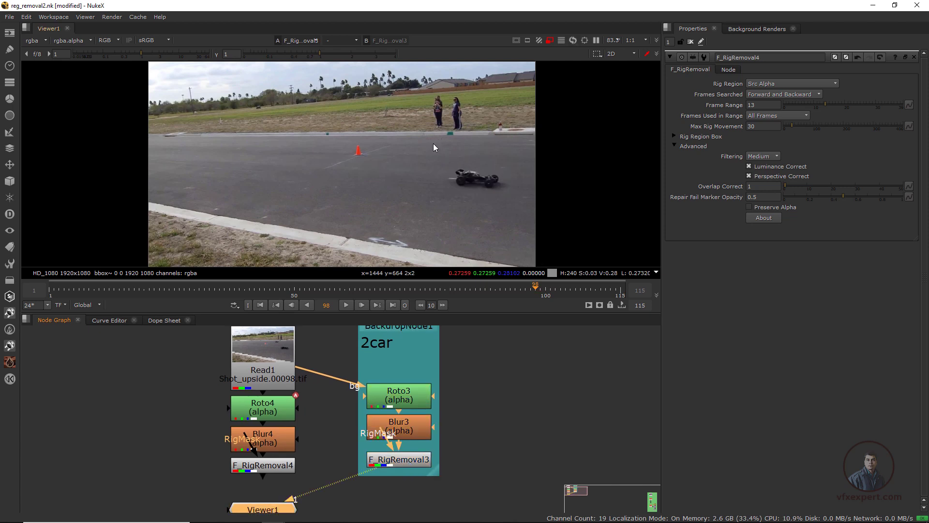
pyautogui.doubleClick(399, 400)
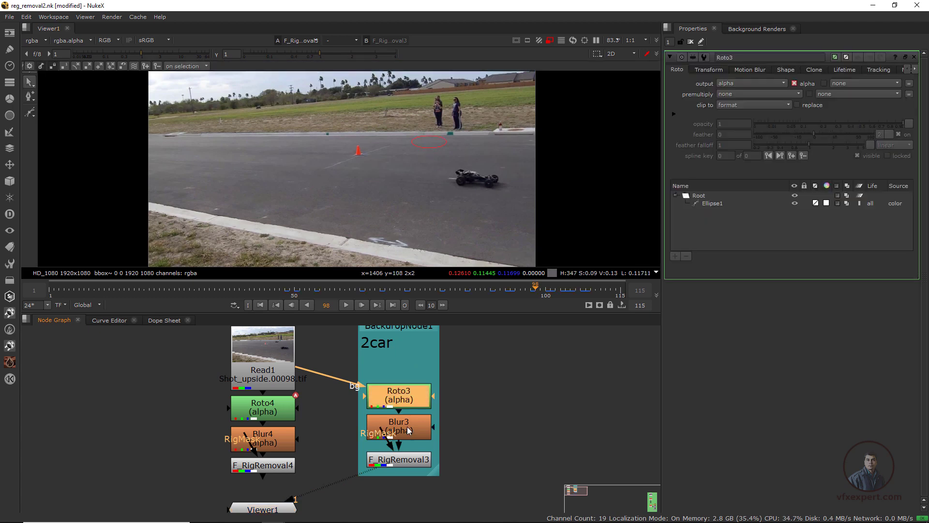
pyautogui.doubleClick(405, 460)
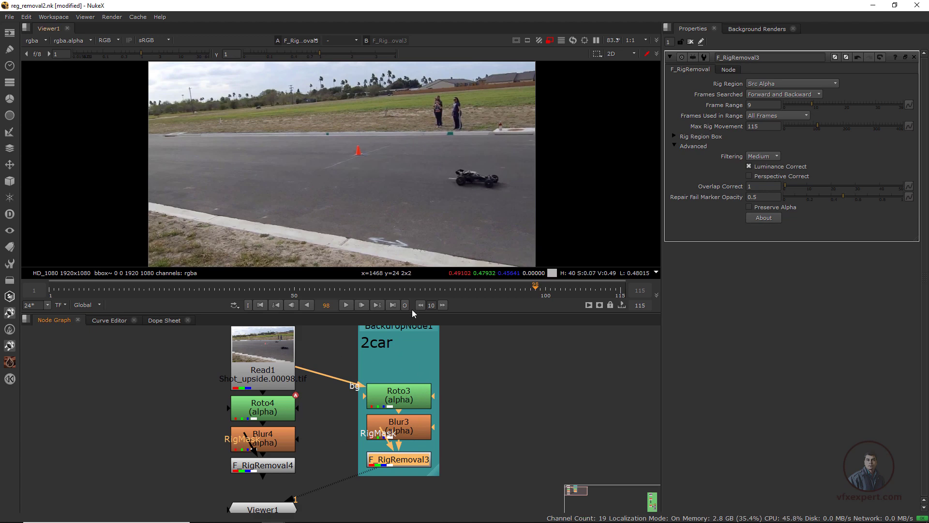
# Enlarge the node graph area, separate Viewer1 from the nodes, and move the 2car backdrop below F_RigRemoval4
pyautogui.moveTo(411, 313); pyautogui.dragTo(411, 262)
pyautogui.moveTo(312, 467); pyautogui.dragTo(436, 454)
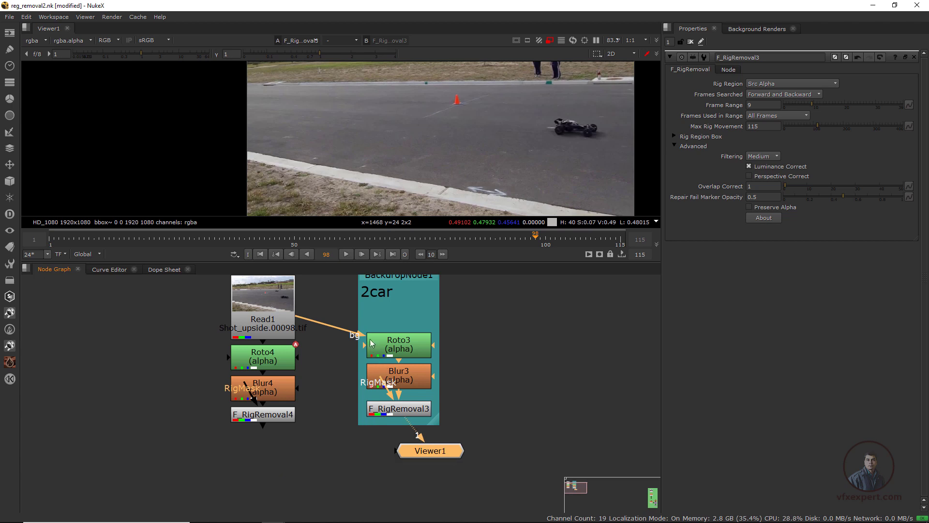
pyautogui.moveTo(339, 333); pyautogui.dragTo(339, 337)
pyautogui.moveTo(403, 330); pyautogui.dragTo(461, 348, button='middle')
pyautogui.moveTo(466, 297); pyautogui.dragTo(326, 463)
pyautogui.moveTo(376, 437); pyautogui.dragTo(376, 347, button='middle')
# Connect Roto3's bg input to the F_RigRemoval4 output so both removals run in sequence
pyautogui.click(360, 363)
pyautogui.moveTo(339, 372)
pyautogui.mouseDown()
pyautogui.moveTo(350, 368)
pyautogui.moveTo(337, 381)
pyautogui.mouseUp()
pyautogui.click(371, 347)
pyautogui.moveTo(318, 424); pyautogui.dragTo(331, 344)
pyautogui.click(493, 382)
pyautogui.scroll(-5, 365, 418)
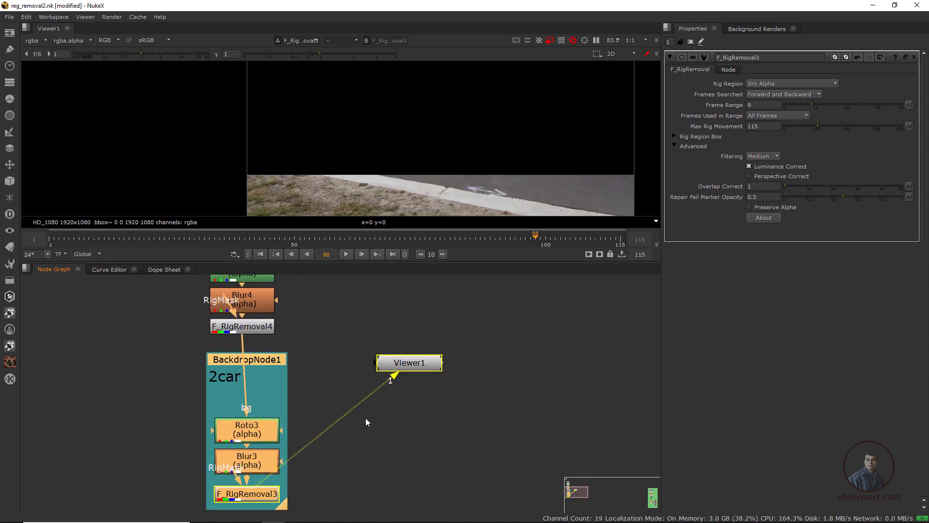
# Align the 2car backdrop under F_RigRemoval4 and place Viewer1 below F_RigRemoval3
pyautogui.moveTo(290, 377); pyautogui.dragTo(289, 373)
pyautogui.moveTo(340, 442); pyautogui.dragTo(317, 414, button='middle')
pyautogui.moveTo(385, 354); pyautogui.dragTo(270, 475)
pyautogui.click(373, 441)
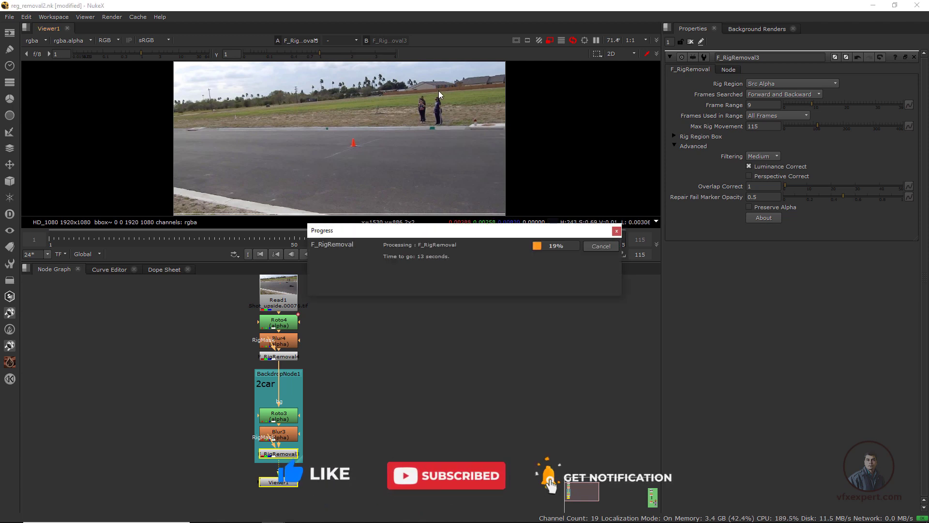
# Cancel the F_RigRemoval processing and save the comp
pyautogui.click(617, 232)
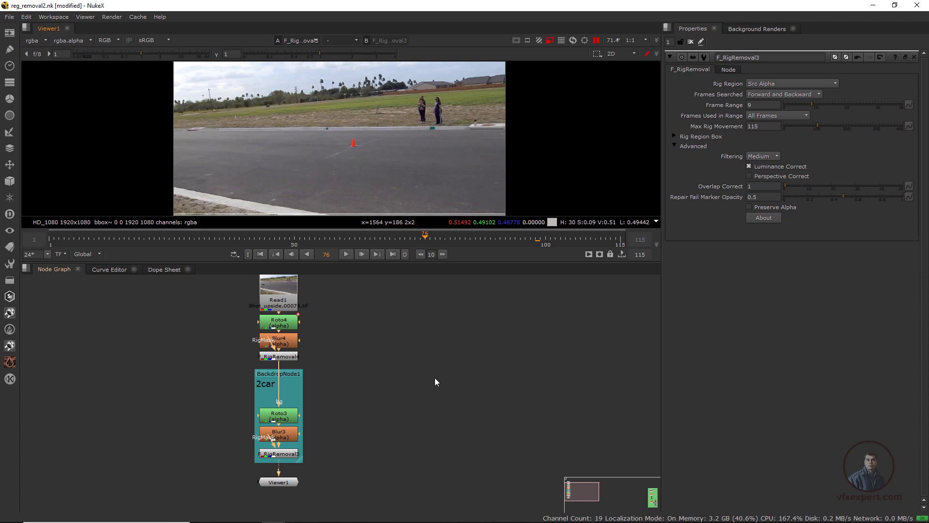
pyautogui.click(8, 18)
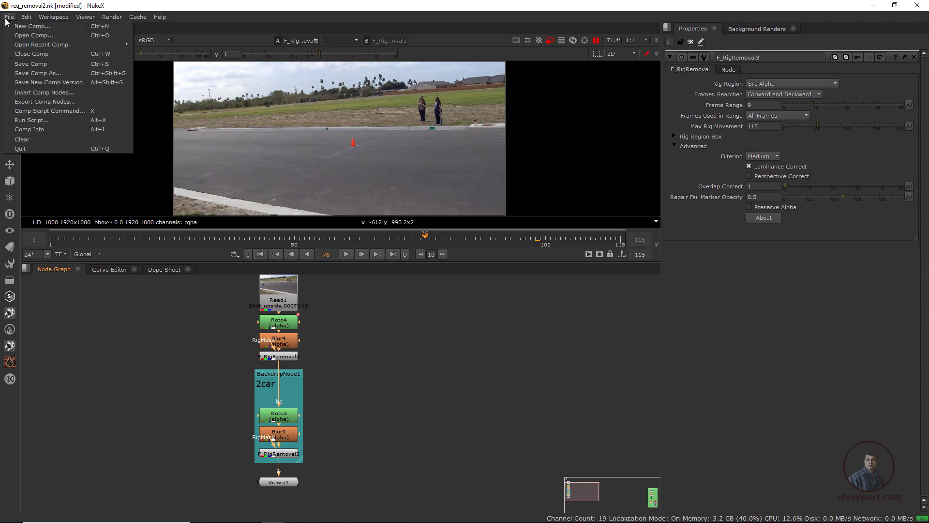
pyautogui.click(31, 64)
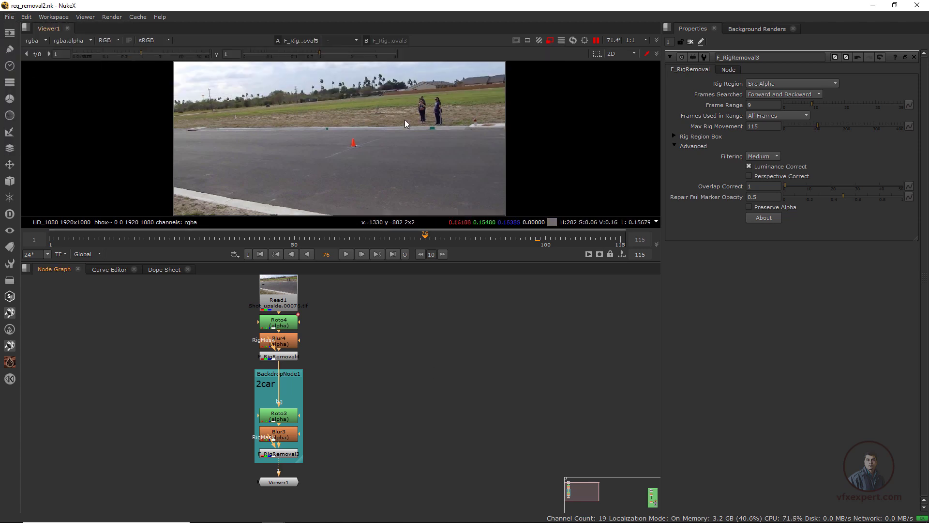
# Move Read1 higher above Roto4 and add a Transform node beside it
pyautogui.moveTo(357, 346); pyautogui.dragTo(321, 381, button='middle')
pyautogui.scroll(2, 276, 341)
pyautogui.moveTo(219, 353); pyautogui.dragTo(221, 308)
pyautogui.click(291, 328)
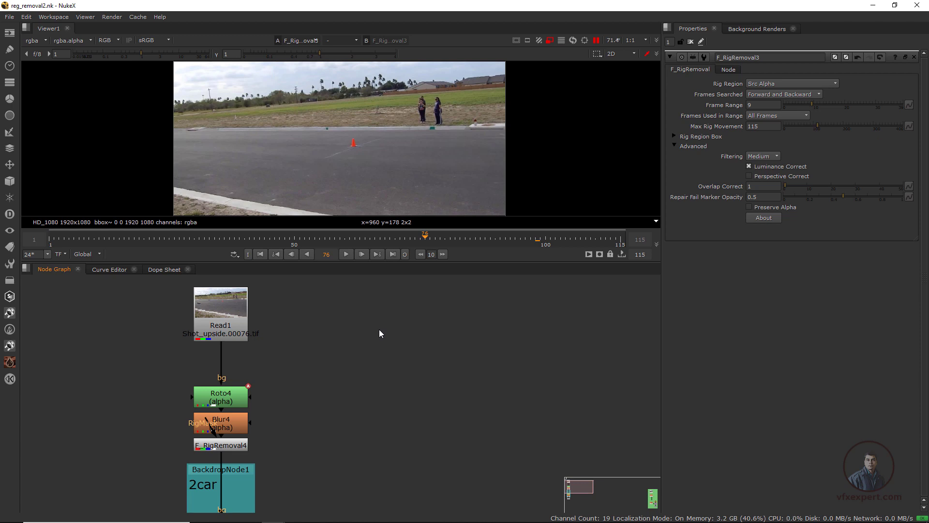
pyautogui.press('Tab')
pyautogui.write('tra')
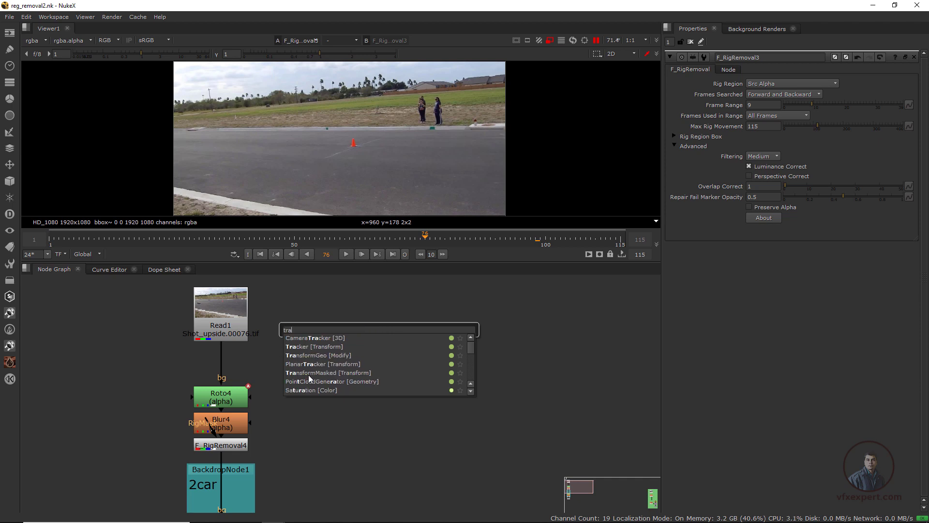
pyautogui.click(314, 373)
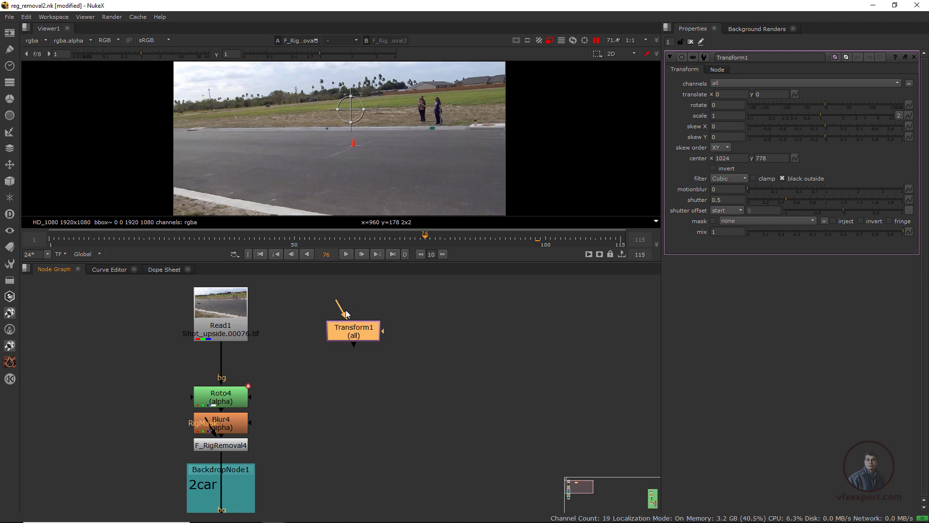
# Connect Transform1's input to Read1, place the node beside Read1, and save the comp
pyautogui.moveTo(451, 317); pyautogui.dragTo(457, 322)
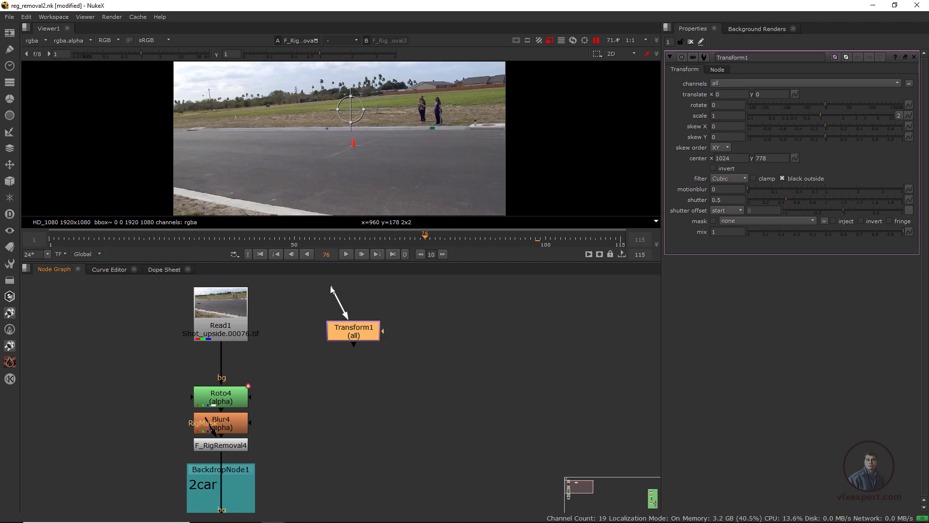
pyautogui.moveTo(331, 287); pyautogui.dragTo(238, 311)
pyautogui.moveTo(361, 333); pyautogui.dragTo(398, 308)
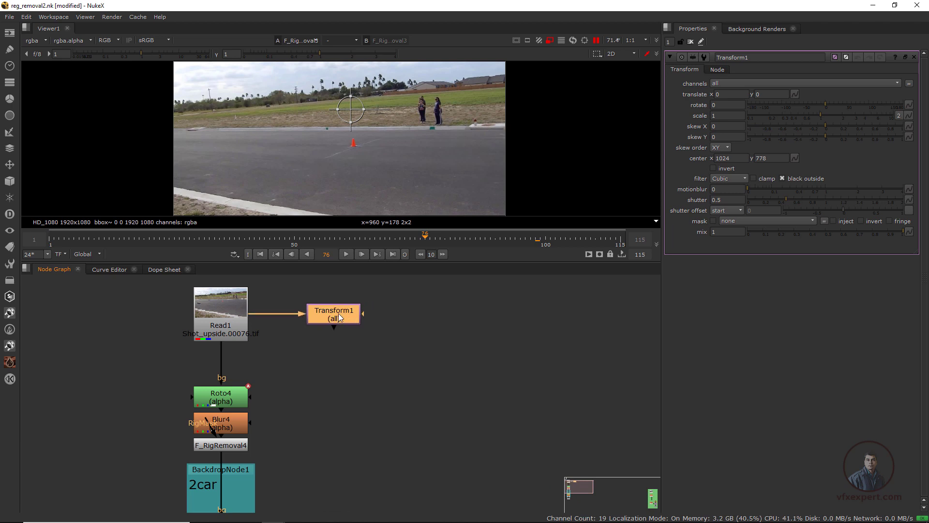
pyautogui.click(10, 17)
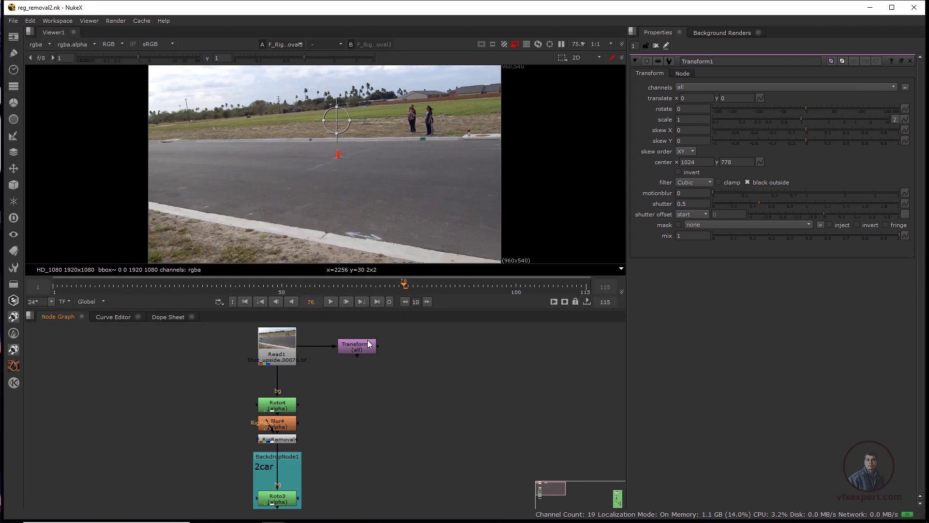
# View the Transform1 output at frame 76
pyautogui.click(365, 349)
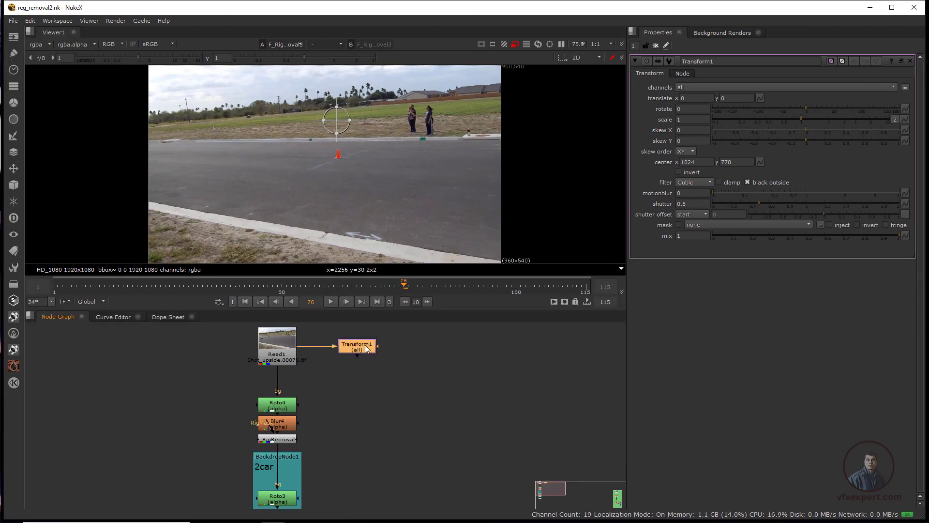
pyautogui.press('1')
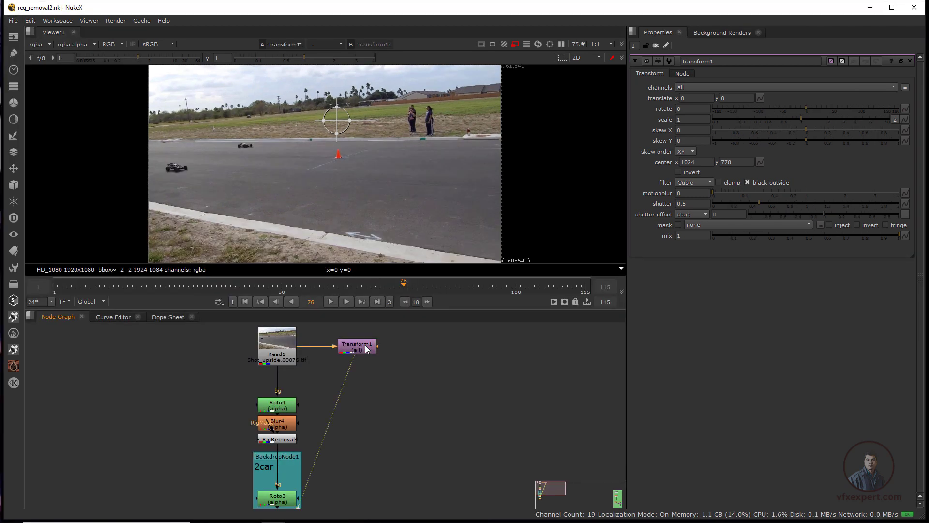
pyautogui.moveTo(378, 346); pyautogui.dragTo(413, 336)
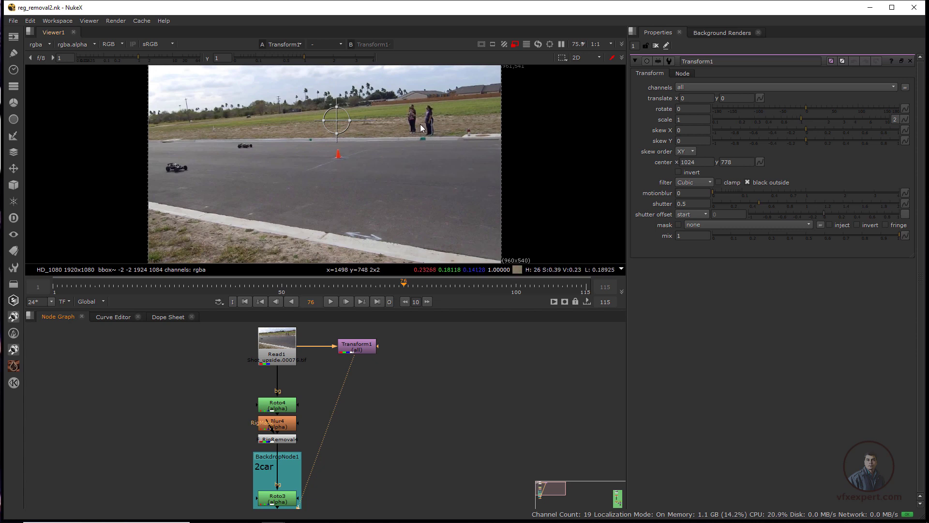
# Add a Roto node above Transform1 and connect it to Transform1's mask input
pyautogui.moveTo(396, 358); pyautogui.dragTo(378, 418, button='middle')
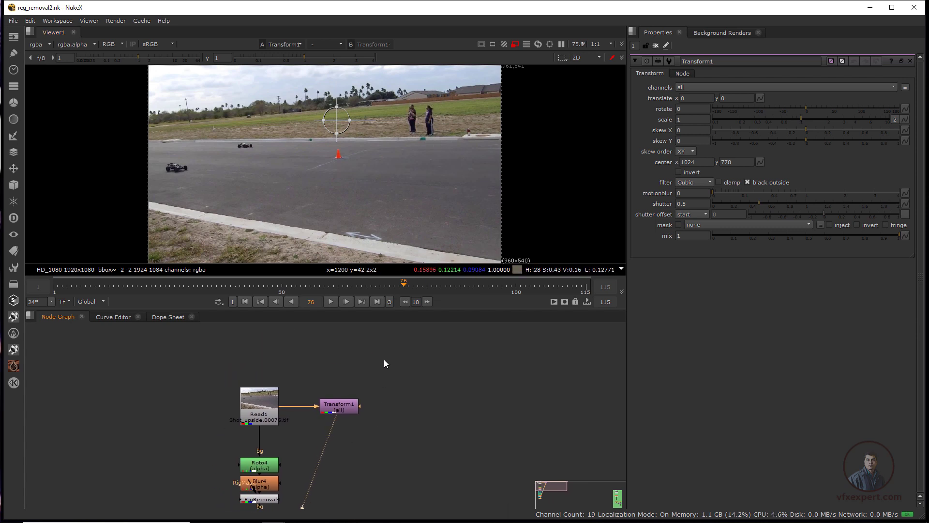
pyautogui.click(384, 357)
pyautogui.press('o')
pyautogui.moveTo(399, 368); pyautogui.dragTo(413, 390)
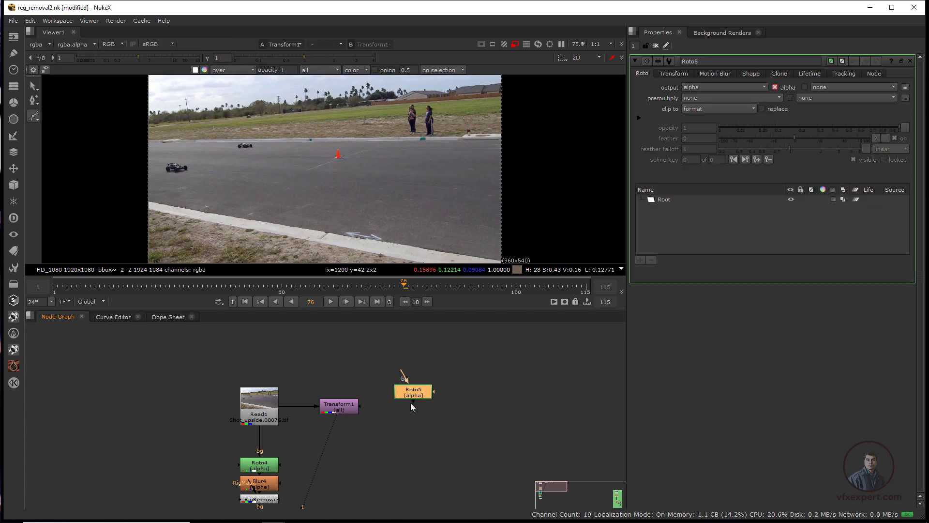
pyautogui.scroll(2, 394, 409)
pyautogui.moveTo(393, 412); pyautogui.dragTo(350, 384, button='middle')
pyautogui.moveTo(302, 381); pyautogui.dragTo(286, 346)
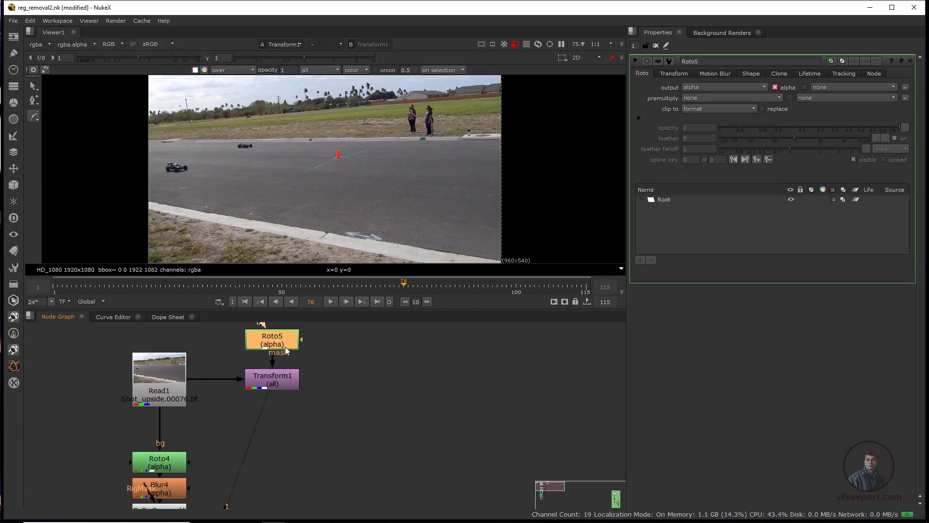
pyautogui.moveTo(318, 353); pyautogui.dragTo(315, 375, button='middle')
# Draw a closed Bezier shape in Roto5 around the two standing spectators at frame 76
pyautogui.scroll(7, 423, 134)
pyautogui.moveTo(404, 112); pyautogui.dragTo(348, 188, button='middle')
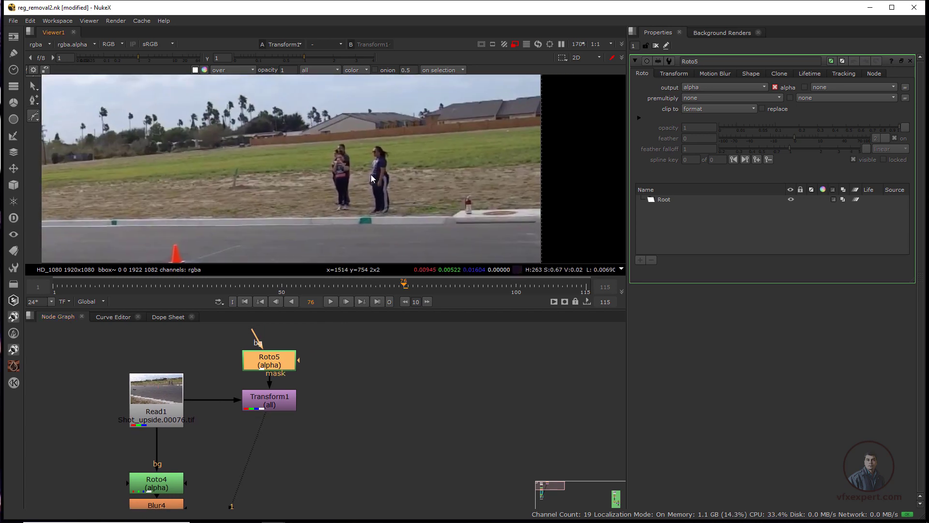
pyautogui.click(34, 116)
pyautogui.click(71, 117)
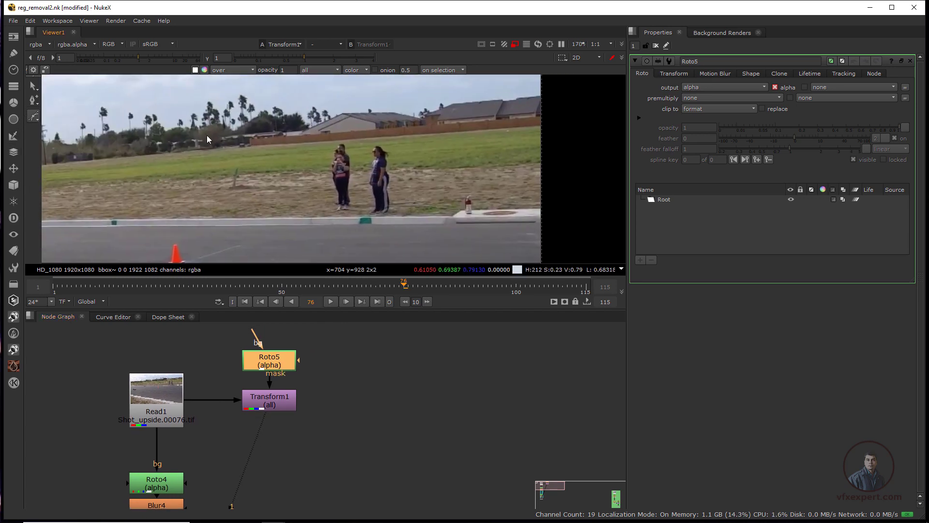
pyautogui.click(331, 143)
pyautogui.click(329, 170)
pyautogui.click(329, 207)
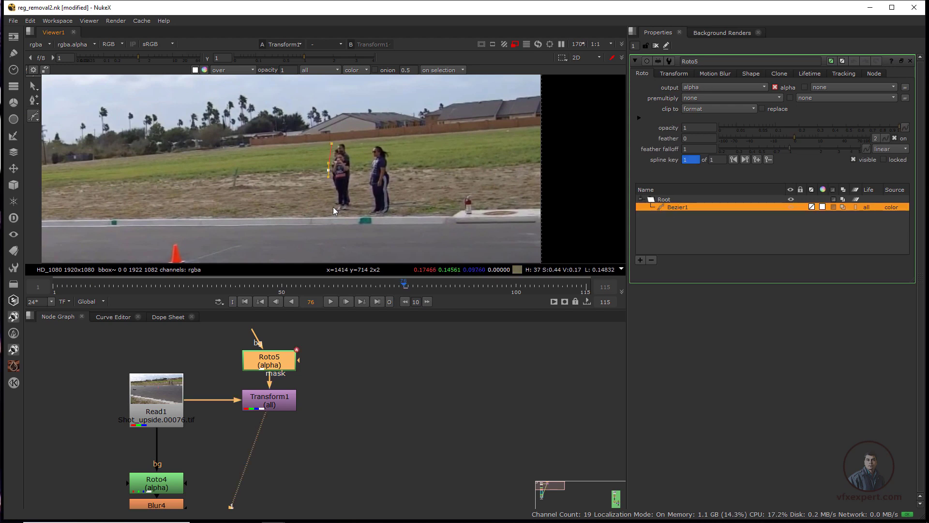
pyautogui.click(345, 214)
pyautogui.click(393, 214)
pyautogui.click(407, 208)
pyautogui.click(402, 173)
pyautogui.click(396, 139)
pyautogui.click(331, 144)
pyautogui.scroll(4, 348, 144)
pyautogui.moveTo(347, 145); pyautogui.dragTo(260, 47, button='middle')
pyautogui.scroll(-5, 266, 167)
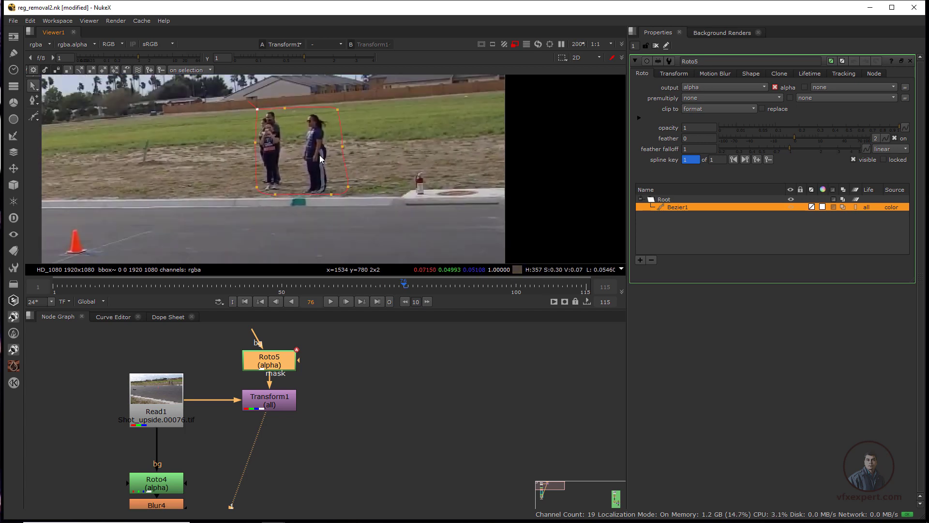
# Shift Transform1 to translate x 184 and y 5 so clean grass and curb cover the spectators
pyautogui.doubleClick(275, 405)
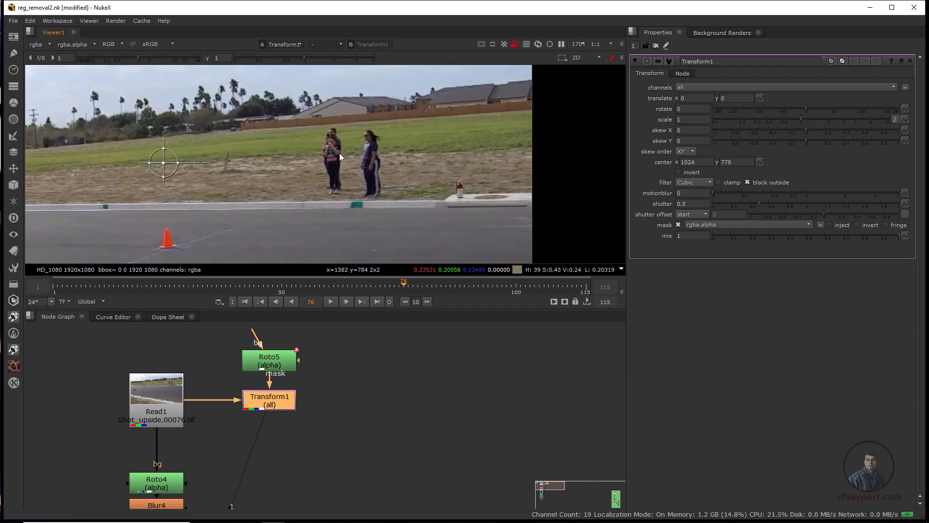
pyautogui.moveTo(166, 165); pyautogui.dragTo(240, 167)
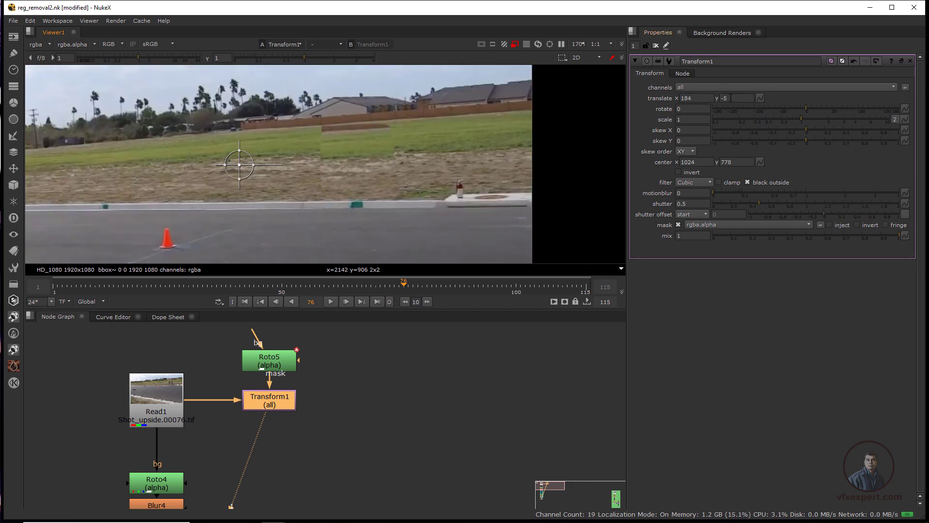
pyautogui.moveTo(737, 98); pyautogui.dragTo(702, 100)
pyautogui.write('00')
pyautogui.press('Return')
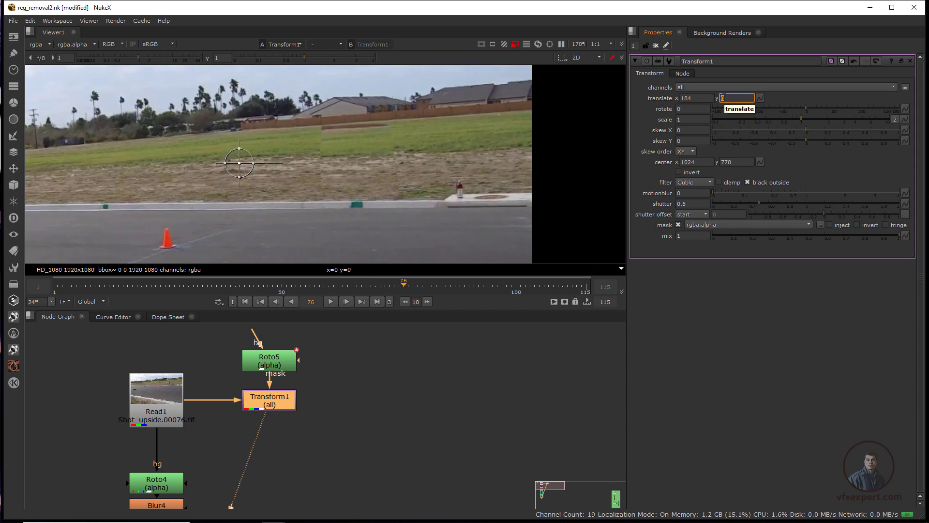
pyautogui.write('5')
pyautogui.press('Return')
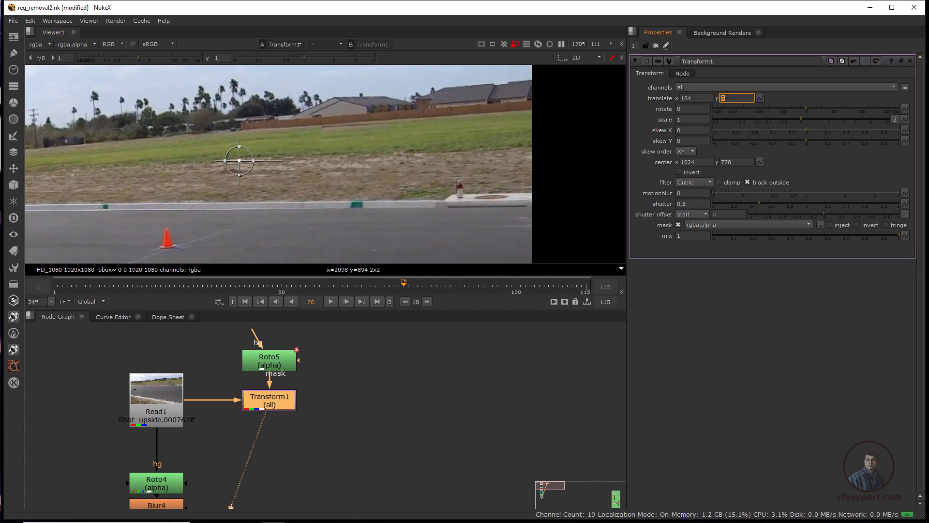
# Lower the upper edge of Roto5's Bezier1 slightly by moving its two upper points down together
pyautogui.scroll(1, 317, 120)
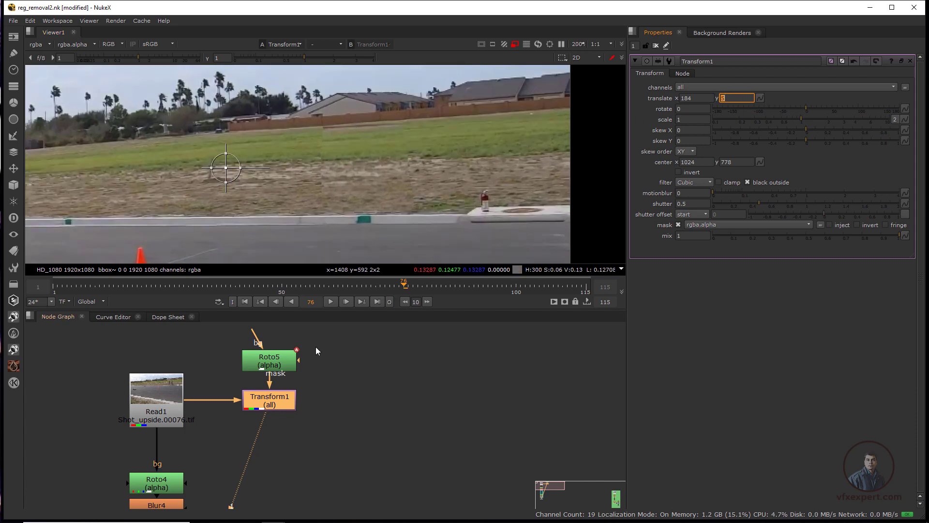
pyautogui.click(282, 364)
pyautogui.doubleClick(282, 364)
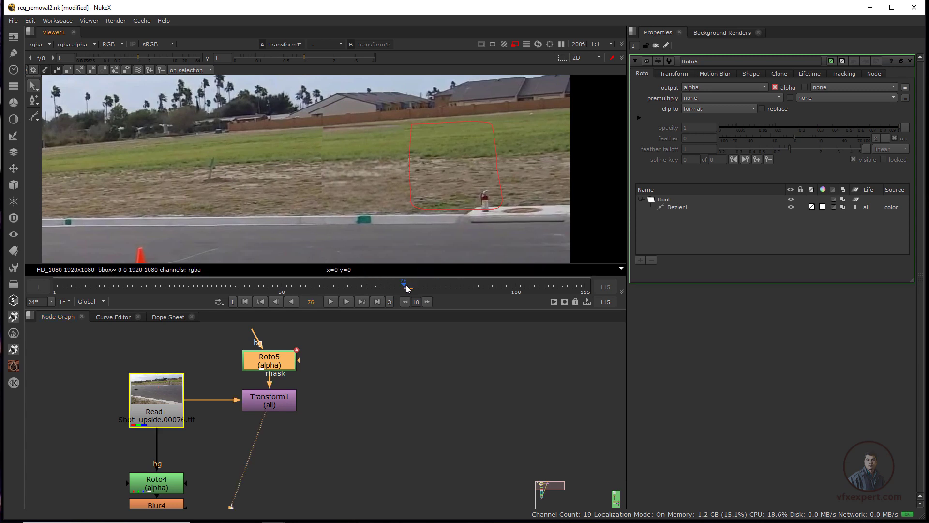
pyautogui.click(437, 122)
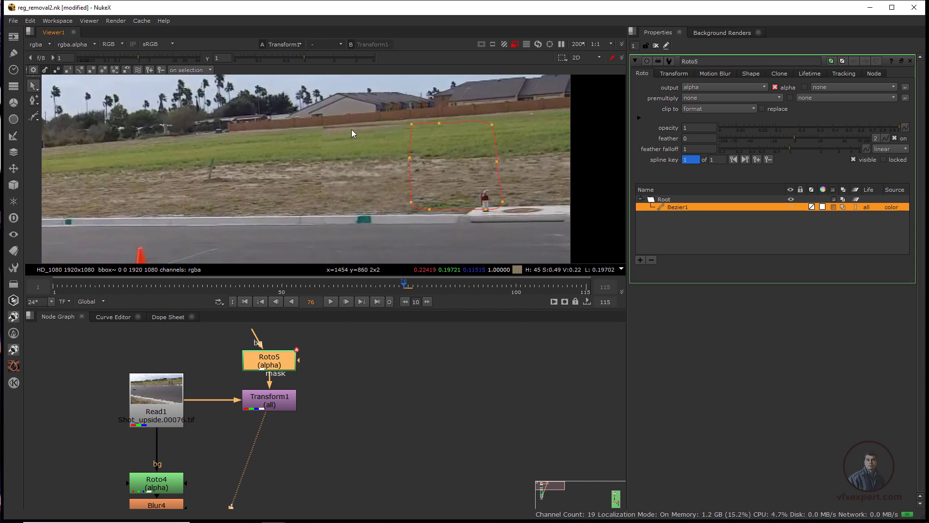
pyautogui.moveTo(385, 107); pyautogui.dragTo(518, 133)
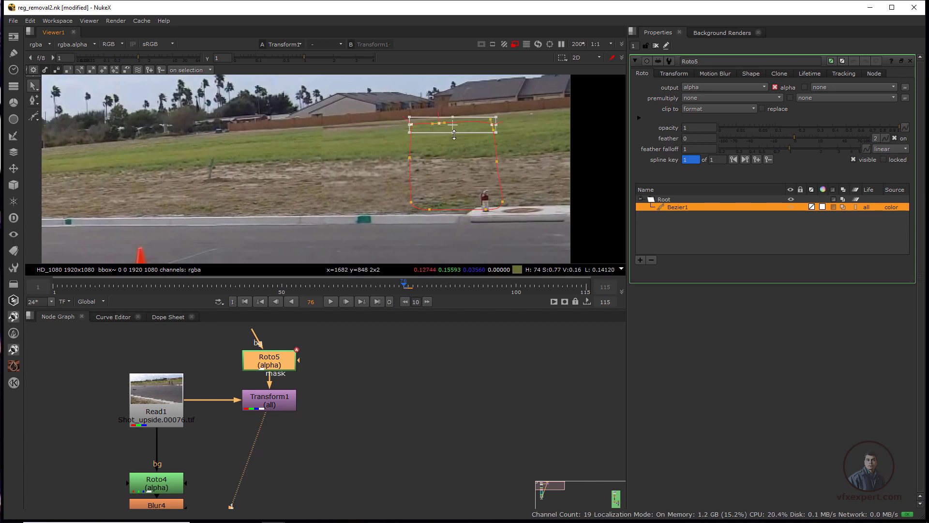
pyautogui.moveTo(453, 124); pyautogui.dragTo(453, 127)
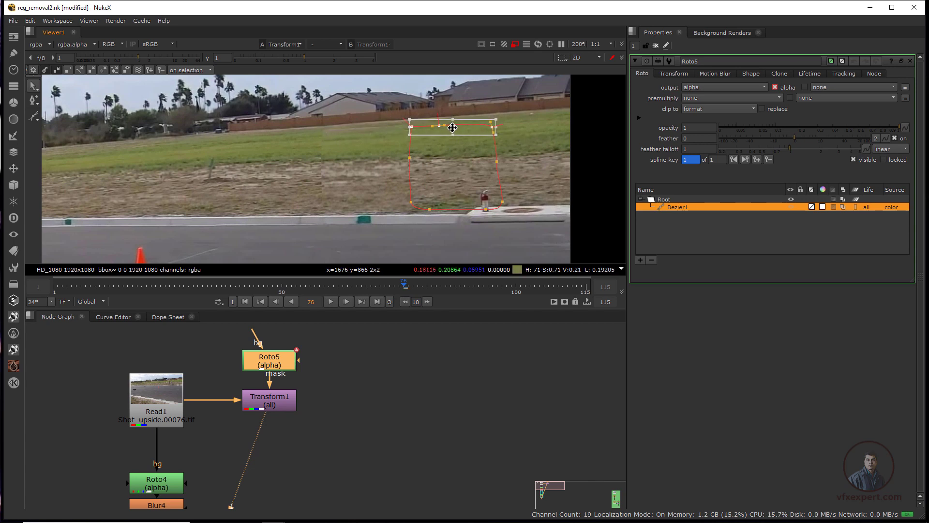
pyautogui.click(542, 119)
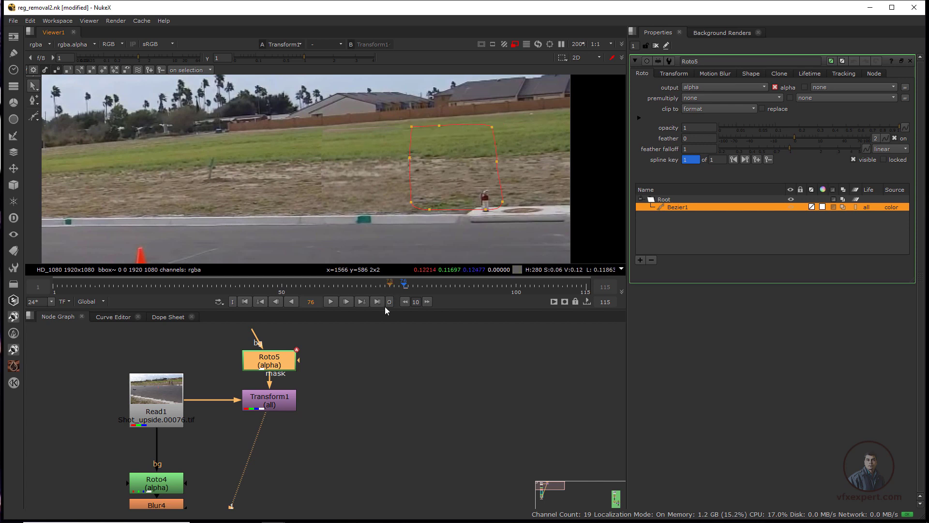
pyautogui.click(370, 345)
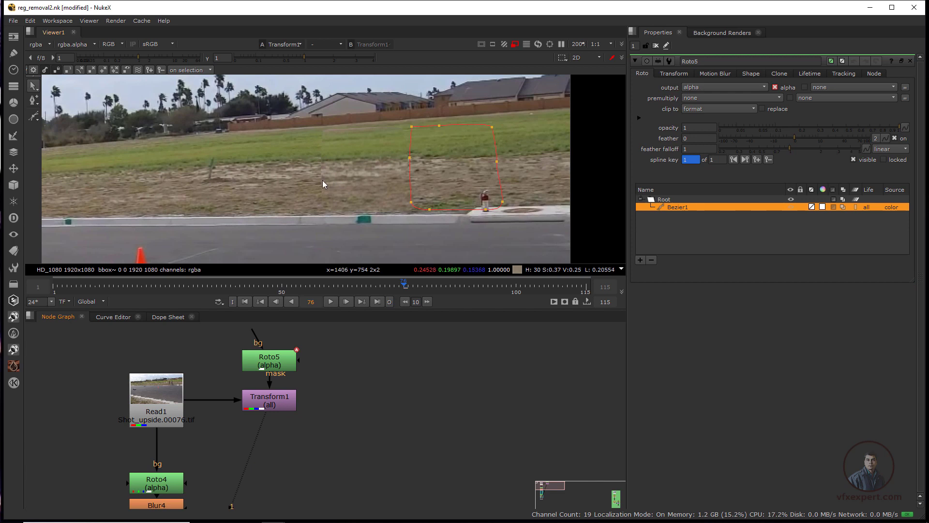
# Insert a Blur node between Roto5 and Transform1, limit it to the alpha channel with size 15, and close its properties
pyautogui.moveTo(274, 362); pyautogui.dragTo(277, 357)
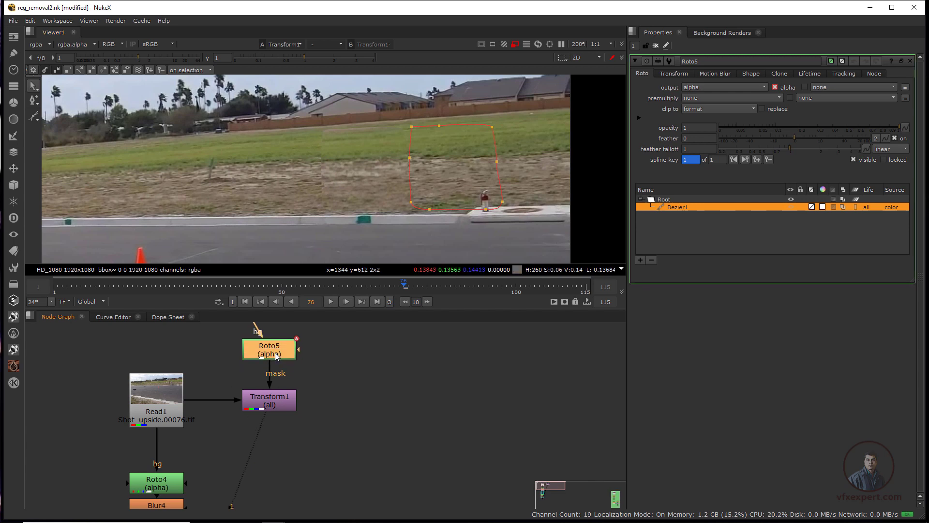
pyautogui.press('b')
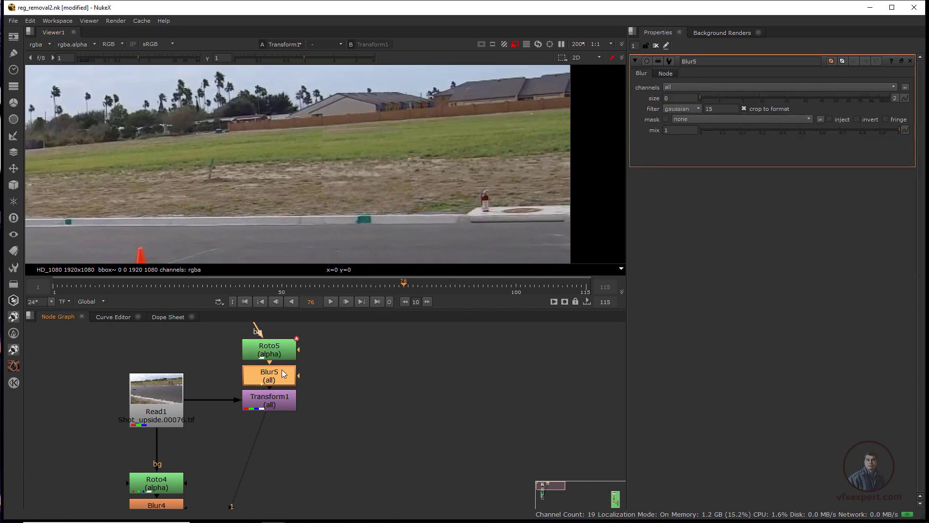
pyautogui.click(672, 88)
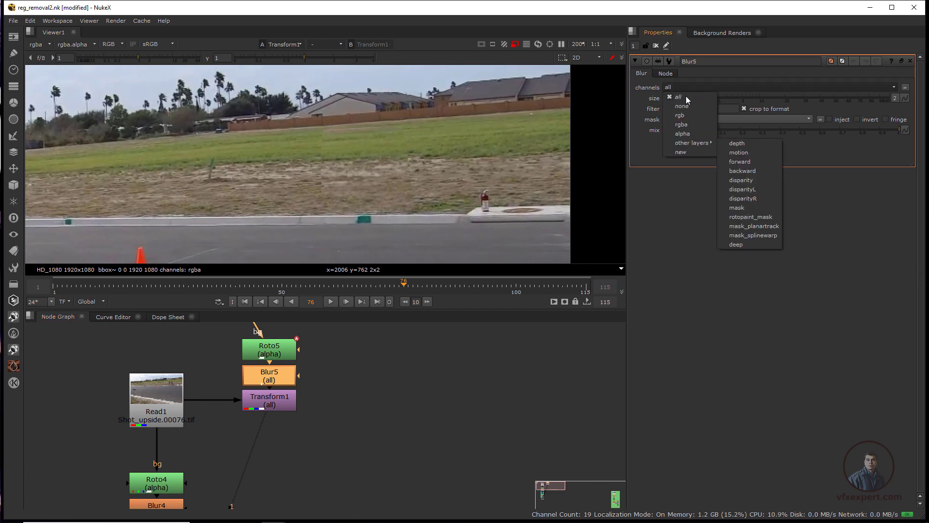
pyautogui.click(682, 133)
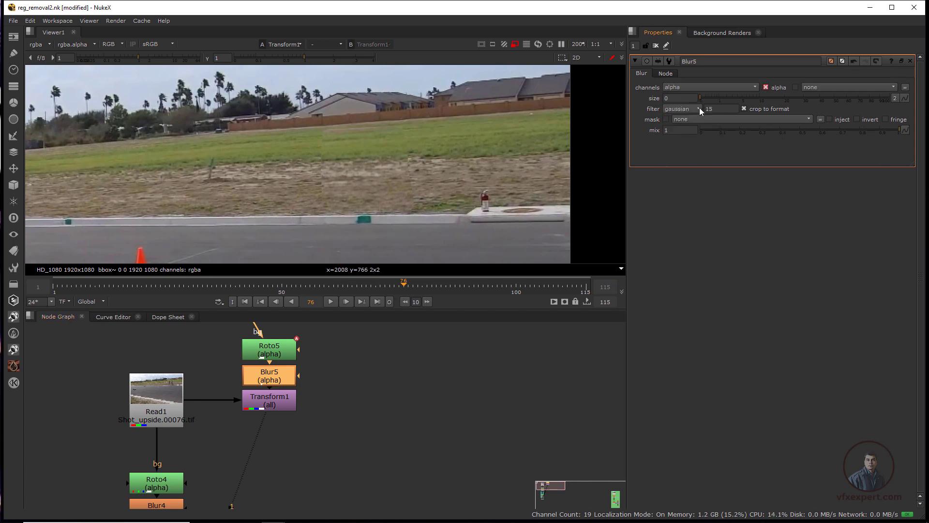
pyautogui.moveTo(700, 98); pyautogui.dragTo(745, 98)
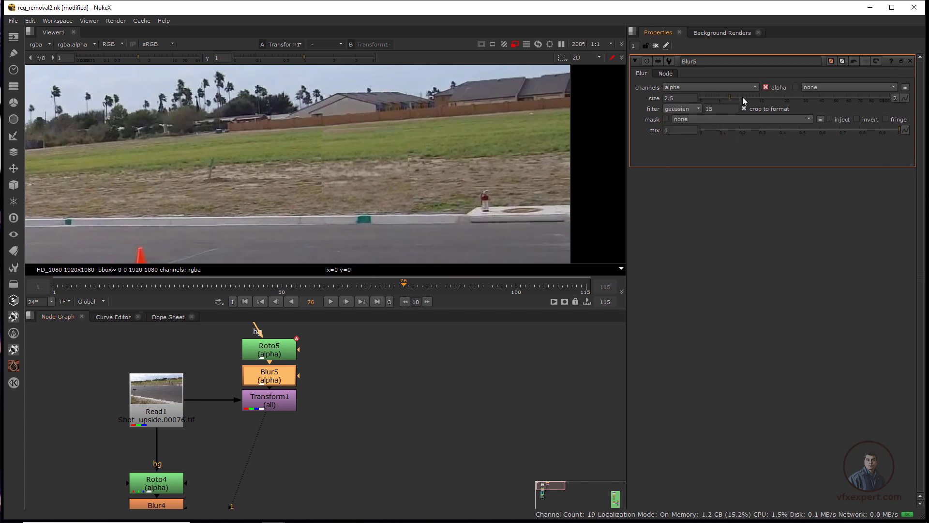
pyautogui.scroll(-1, 379, 193)
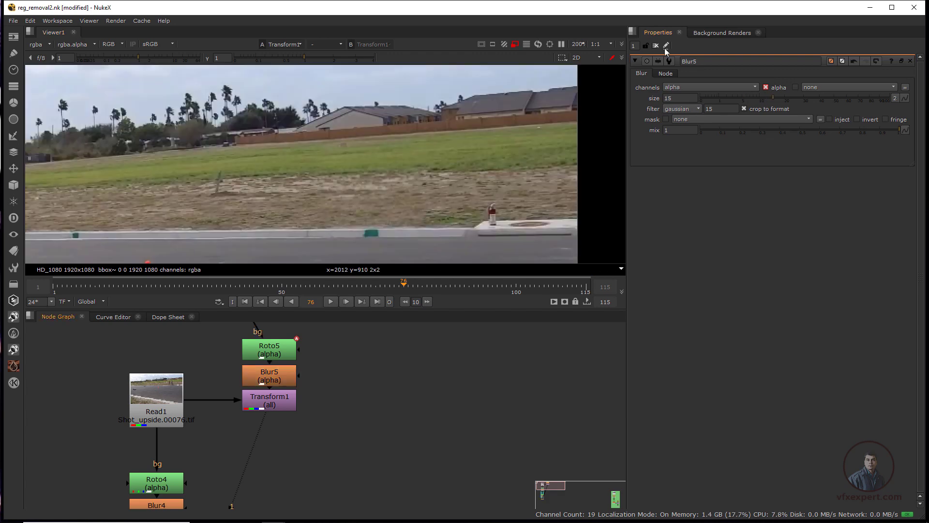
pyautogui.click(656, 47)
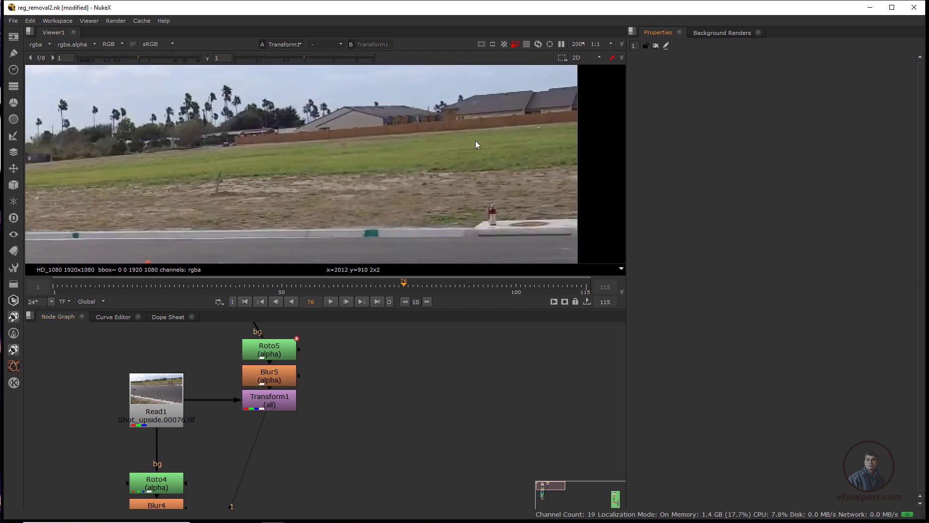
# Go to frame 1 to check the spectator patch and open Roto5's properties
pyautogui.press('f')
pyautogui.scroll(2, 379, 190)
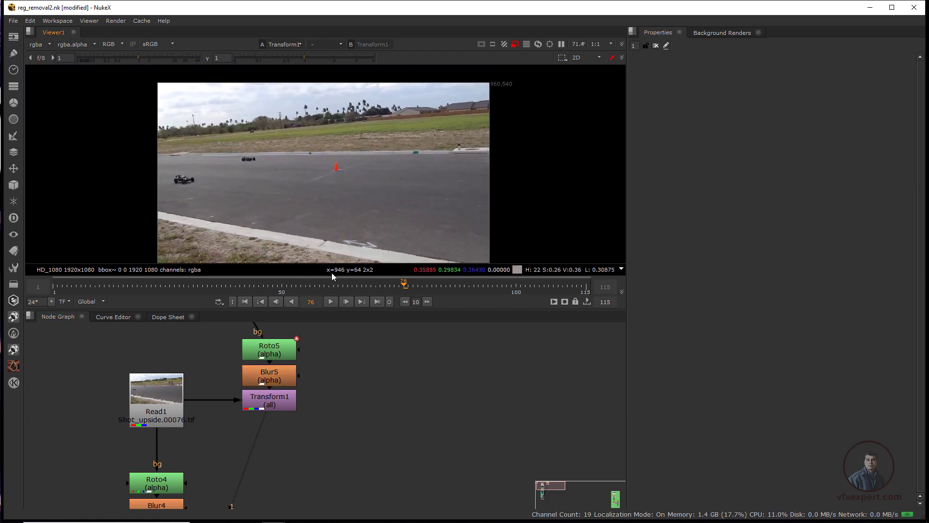
pyautogui.click(245, 302)
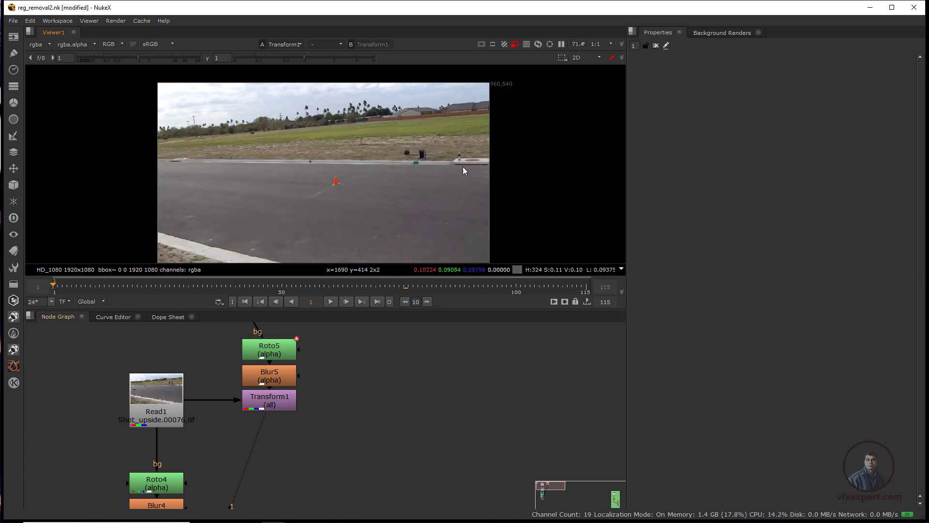
pyautogui.scroll(2, 444, 164)
pyautogui.doubleClick(276, 355)
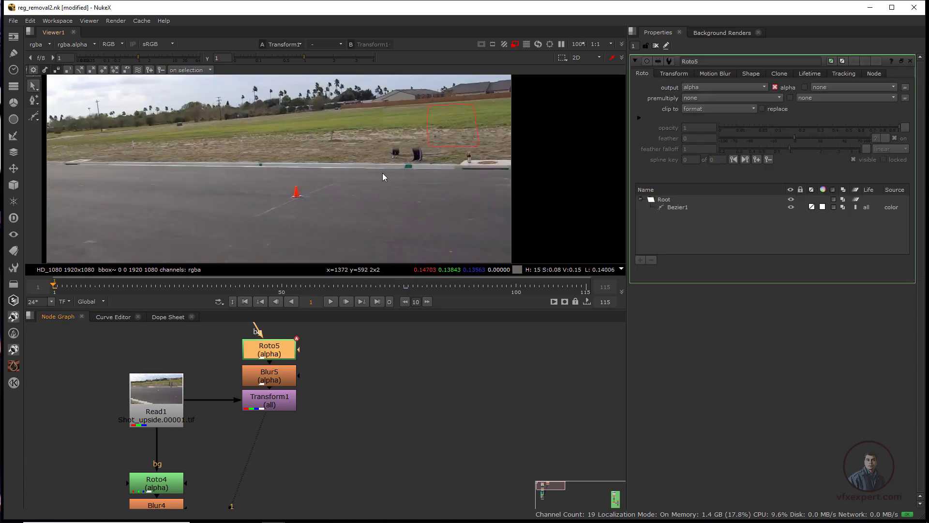
pyautogui.scroll(2, 431, 150)
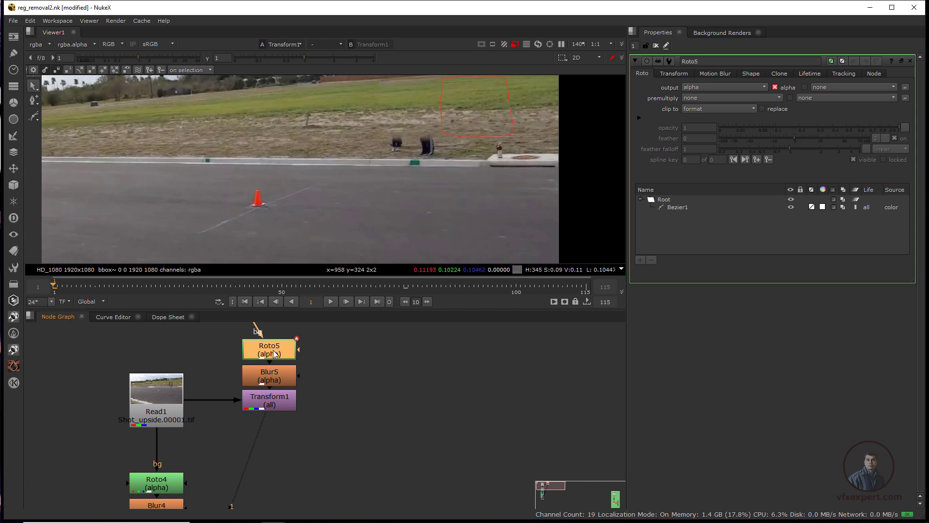
# View Roto5, connect its bg input to Read1, and move the node higher above the Blur
pyautogui.press('1')
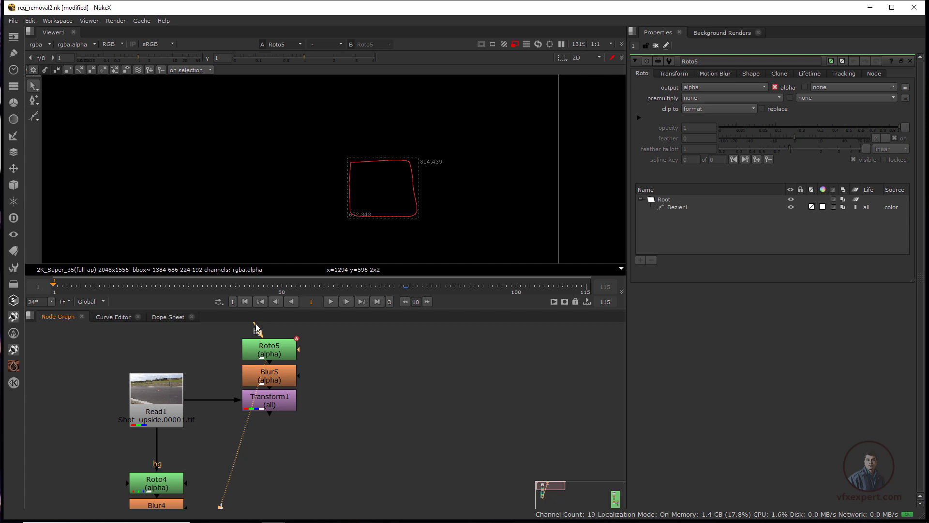
pyautogui.moveTo(229, 332); pyautogui.dragTo(174, 387)
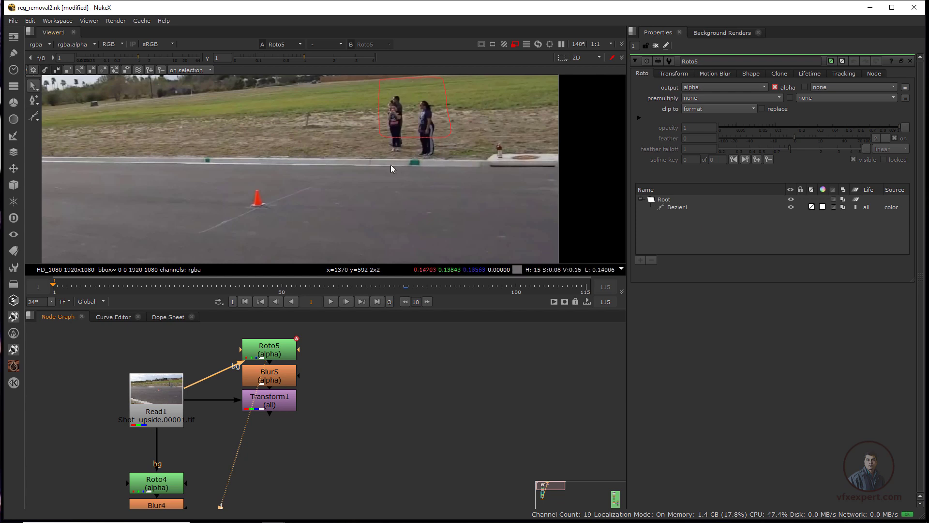
pyautogui.moveTo(286, 350); pyautogui.dragTo(280, 339)
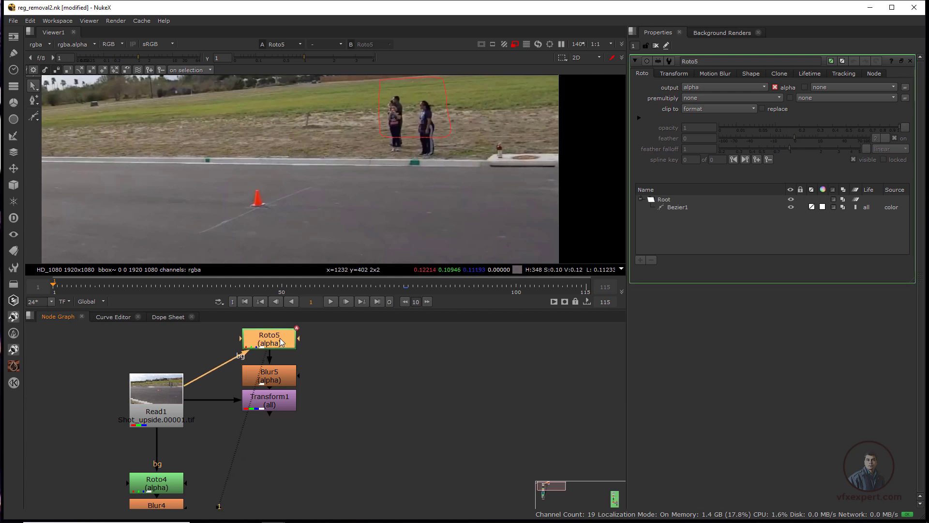
pyautogui.press('1')
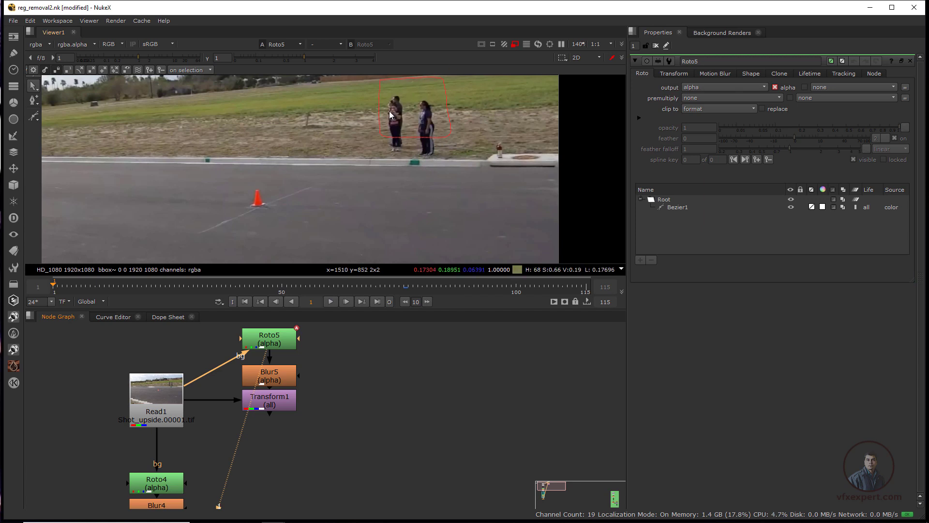
# Keyframe Bezier1's position across the shot, including frames 1 and 20, so it keeps enclosing both spectators, and close the properties
pyautogui.click(678, 208)
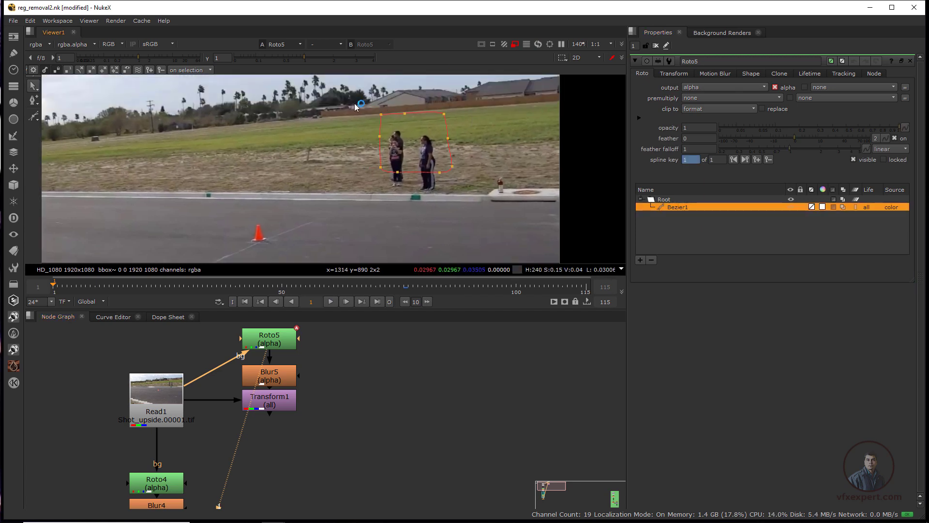
pyautogui.moveTo(348, 92); pyautogui.dragTo(510, 221)
pyautogui.moveTo(405, 113); pyautogui.dragTo(365, 159)
pyautogui.click(536, 283)
pyautogui.scroll(4, 460, 131)
pyautogui.hotkey('shift', 'Right')
pyautogui.moveTo(523, 291); pyautogui.dragTo(142, 303)
pyautogui.moveTo(400, 195); pyautogui.dragTo(397, 195)
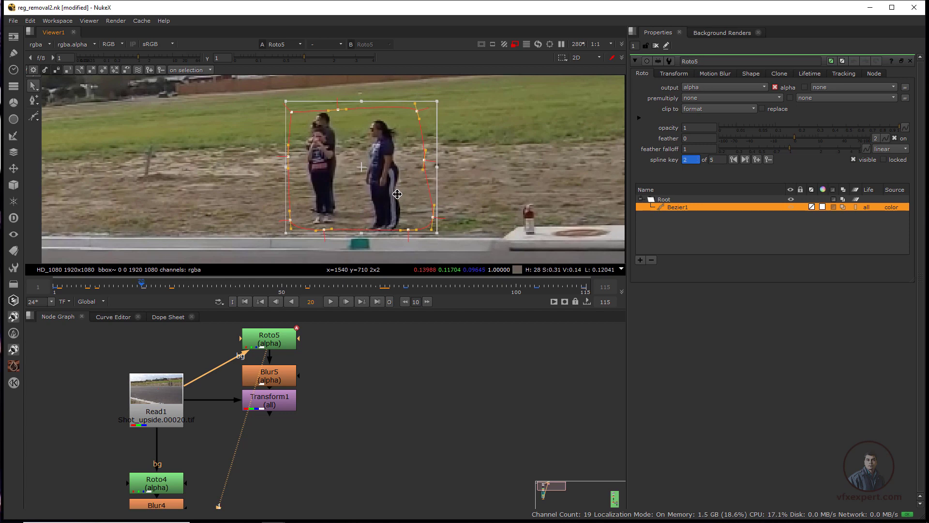
pyautogui.click(656, 45)
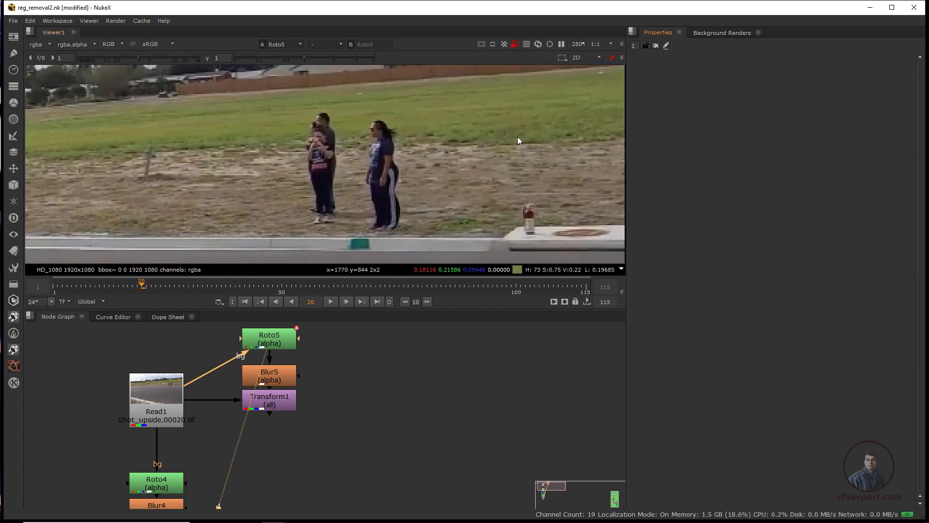
# Disconnect Roto5's bg input from Read1 and select Transform1
pyautogui.scroll(-2, 402, 216)
pyautogui.moveTo(349, 415); pyautogui.dragTo(363, 386, button='middle')
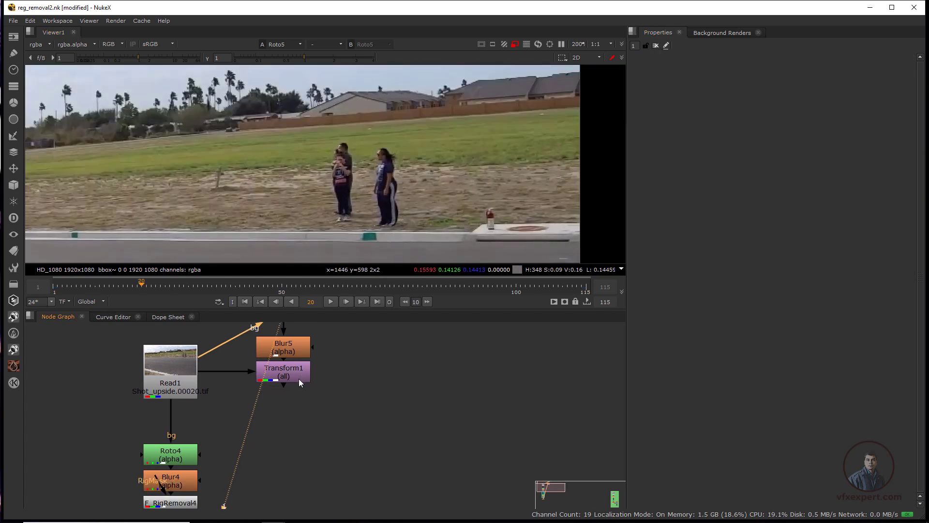
pyautogui.moveTo(298, 379); pyautogui.dragTo(300, 423, button='middle')
pyautogui.moveTo(232, 387); pyautogui.dragTo(242, 399)
pyautogui.click(297, 421)
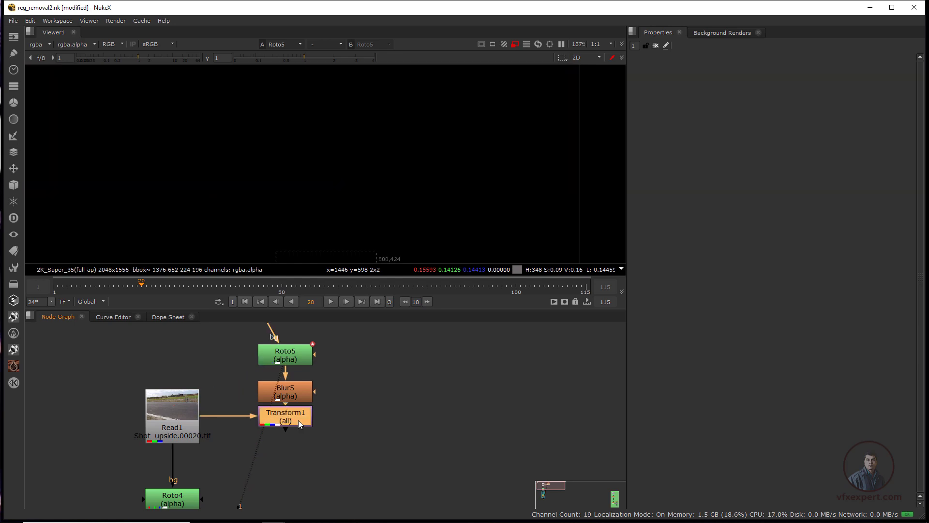
# View Transform1's output, play the shot from frame 1, and go to frame 63 to check the spectator patch
pyautogui.press('1')
pyautogui.scroll(1, 362, 175)
pyautogui.scroll(-4, 362, 175)
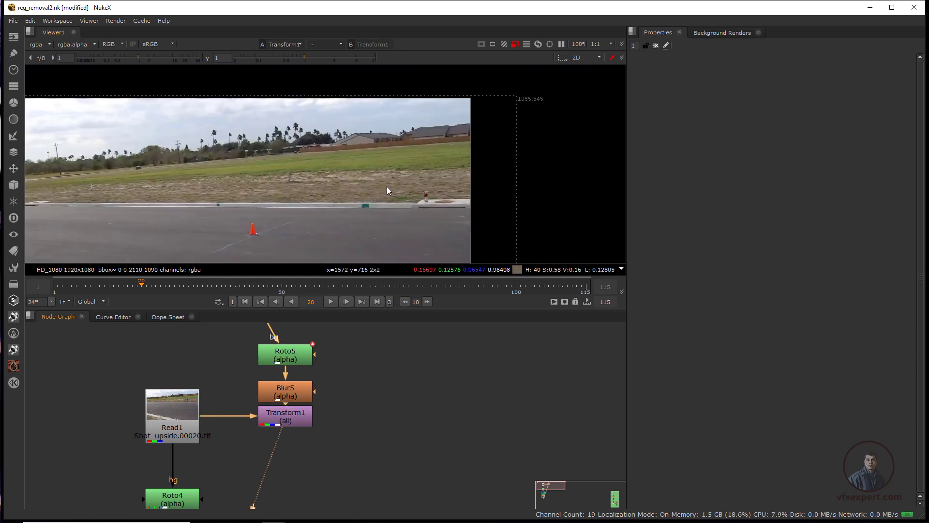
pyautogui.scroll(-2, 387, 191)
pyautogui.scroll(3, 325, 150)
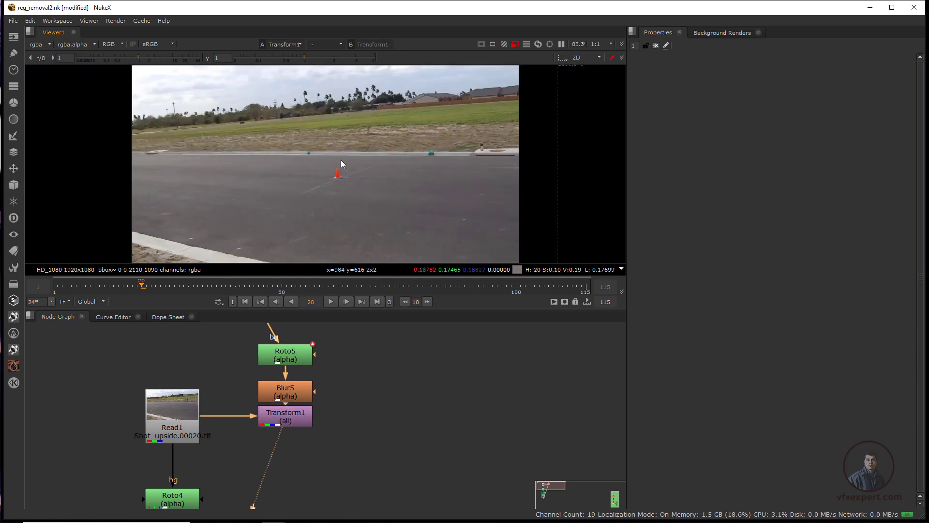
pyautogui.moveTo(354, 166); pyautogui.dragTo(327, 200, button='middle')
pyautogui.click(246, 301)
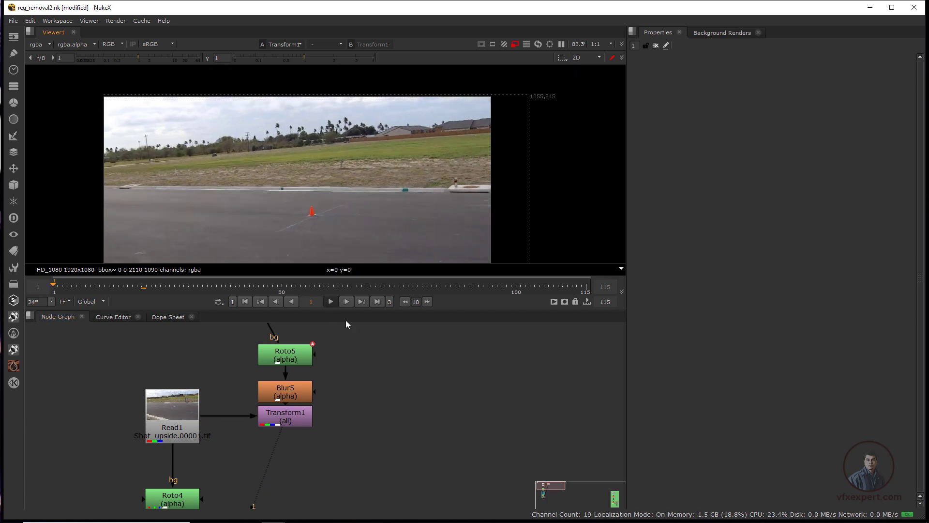
pyautogui.press('l')
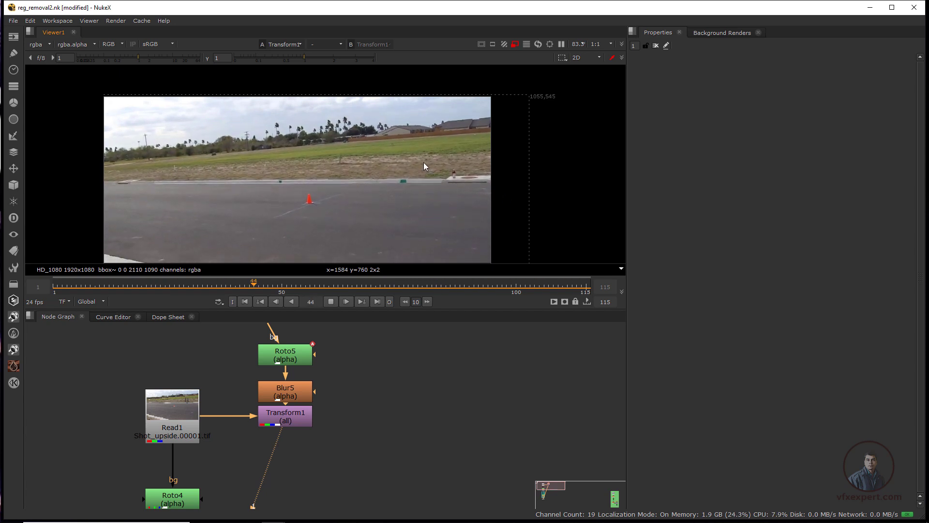
pyautogui.click(330, 303)
pyautogui.moveTo(257, 289); pyautogui.dragTo(345, 294)
pyautogui.scroll(1, 394, 132)
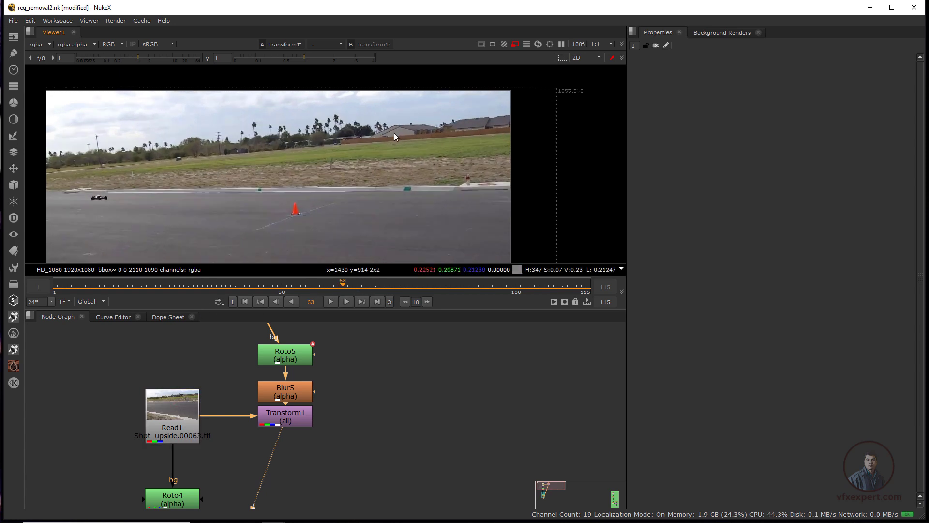
pyautogui.scroll(1, 392, 140)
# Open Roto5's properties and fine-tune the height of Bezier1's upper edge points on frame 63
pyautogui.doubleClick(294, 356)
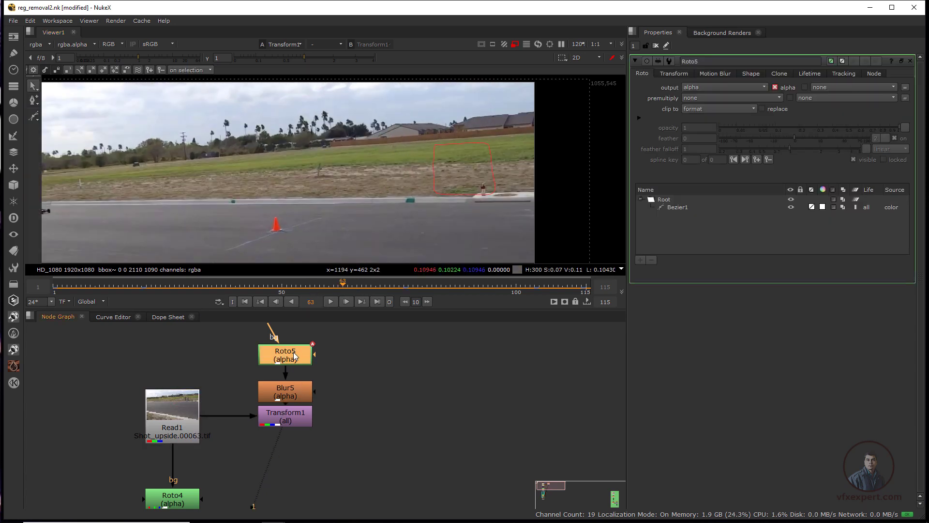
pyautogui.click(460, 144)
pyautogui.moveTo(428, 123); pyautogui.dragTo(465, 143)
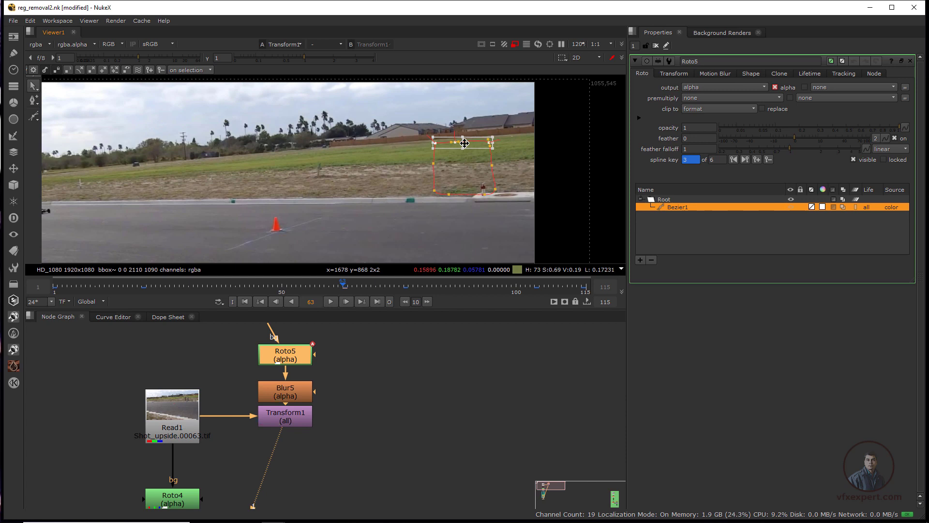
pyautogui.moveTo(465, 143); pyautogui.dragTo(465, 144)
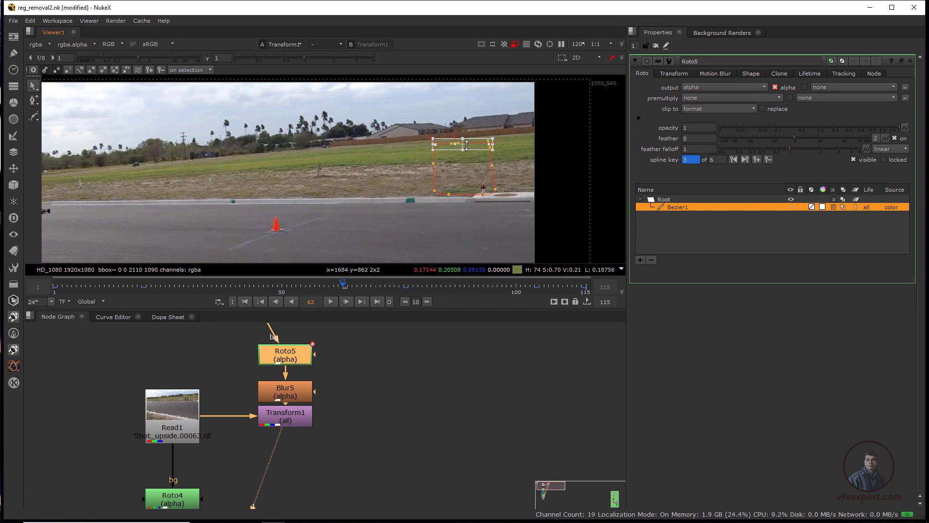
# Set Transform1's vertical translate to 4, close its properties, and check the patch around frame 60
pyautogui.doubleClick(298, 418)
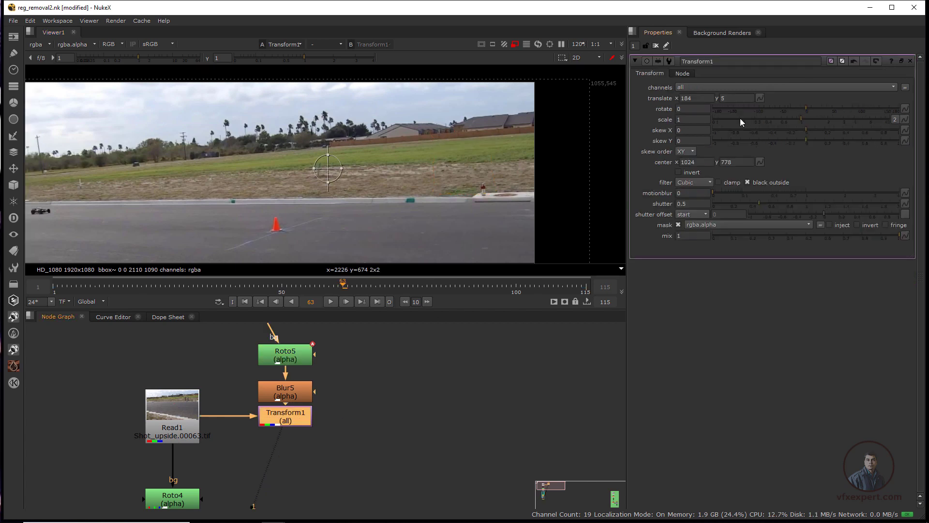
pyautogui.click(729, 99)
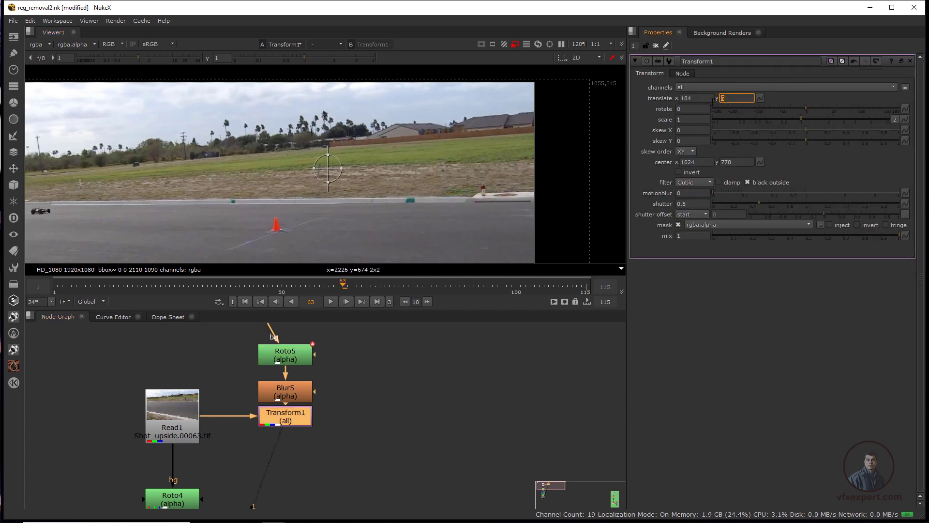
pyautogui.press('Return')
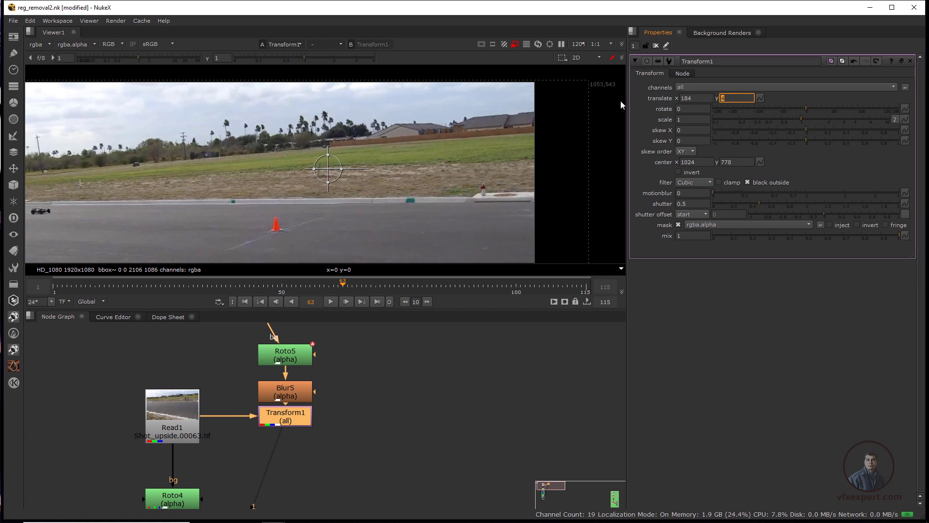
pyautogui.click(452, 411)
pyautogui.click(656, 46)
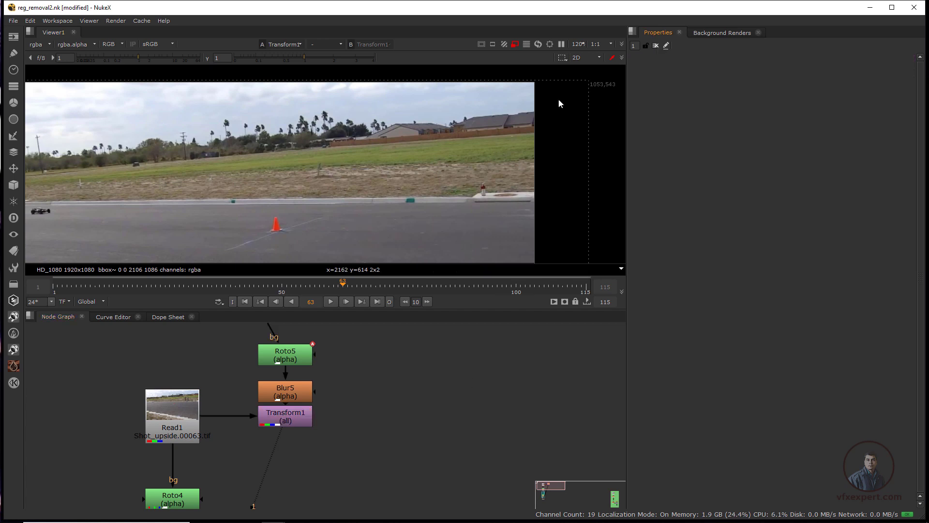
pyautogui.moveTo(387, 282); pyautogui.dragTo(329, 281)
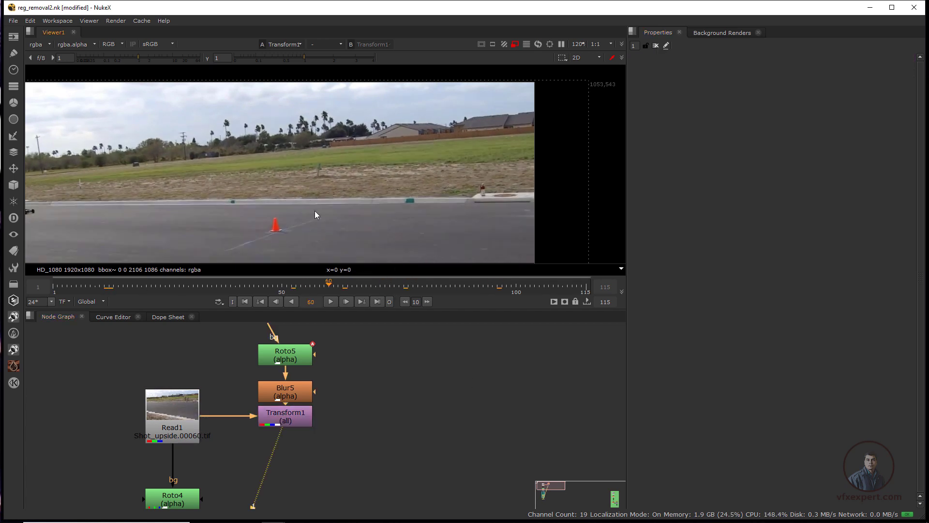
pyautogui.scroll(-3, 351, 183)
pyautogui.moveTo(355, 191); pyautogui.dragTo(416, 179, button='middle')
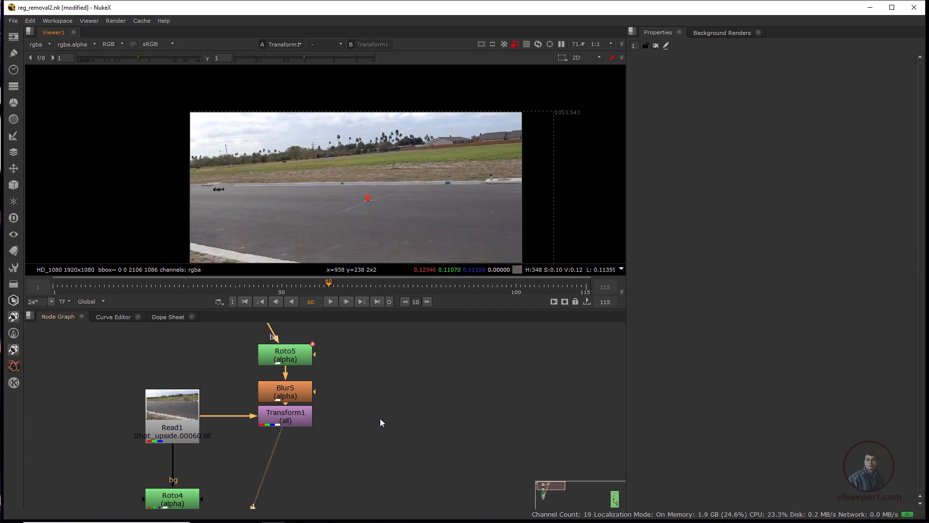
# Disconnect Transform1 from Read1 and move Roto5, Blur5 and Transform1 down beside the F_RigRemoval3 node
pyautogui.moveTo(395, 279); pyautogui.dragTo(395, 224)
pyautogui.scroll(-2, 336, 423)
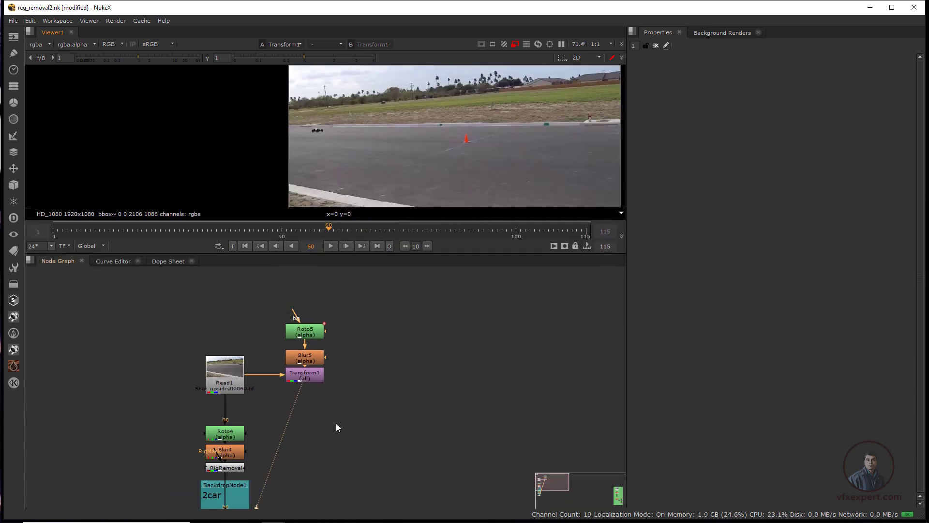
pyautogui.moveTo(360, 450); pyautogui.dragTo(323, 432, button='middle')
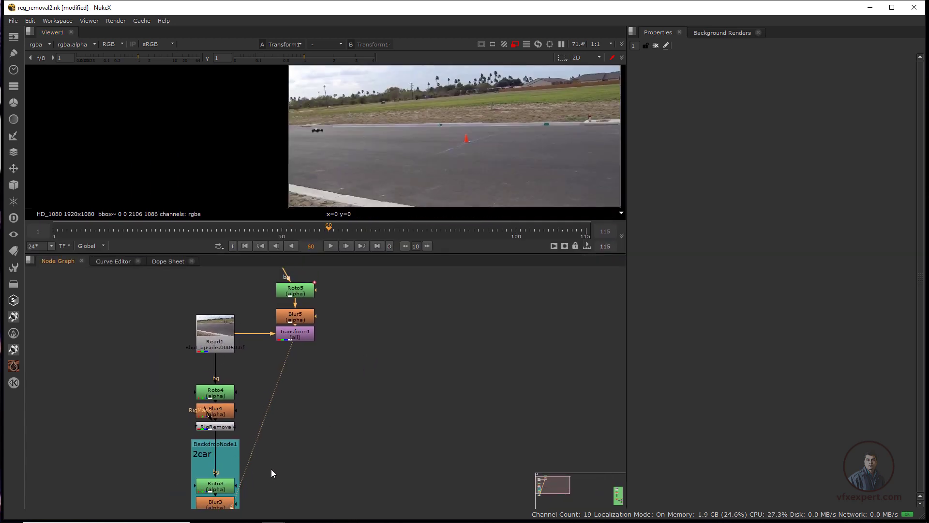
pyautogui.moveTo(272, 469); pyautogui.dragTo(265, 444, button='middle')
pyautogui.scroll(-1, 248, 421)
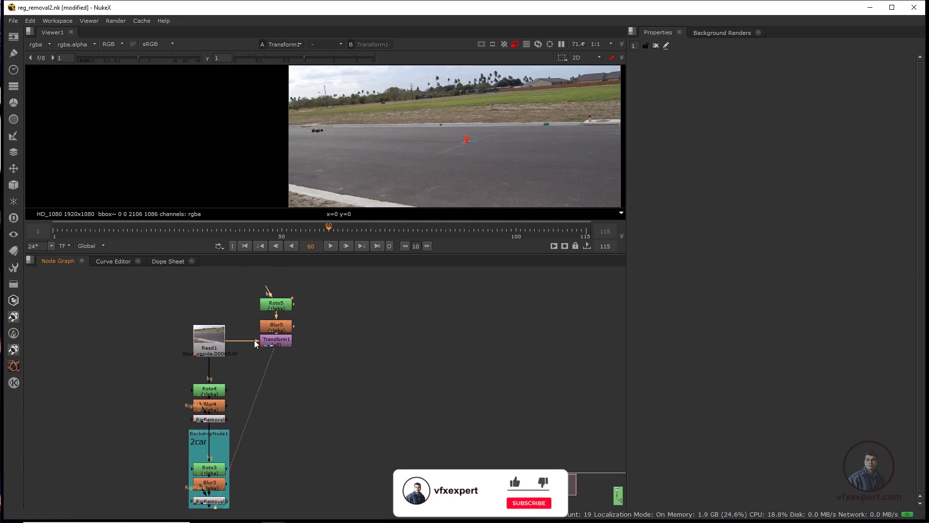
pyautogui.moveTo(255, 342); pyautogui.dragTo(284, 368)
pyautogui.moveTo(241, 275); pyautogui.dragTo(317, 393)
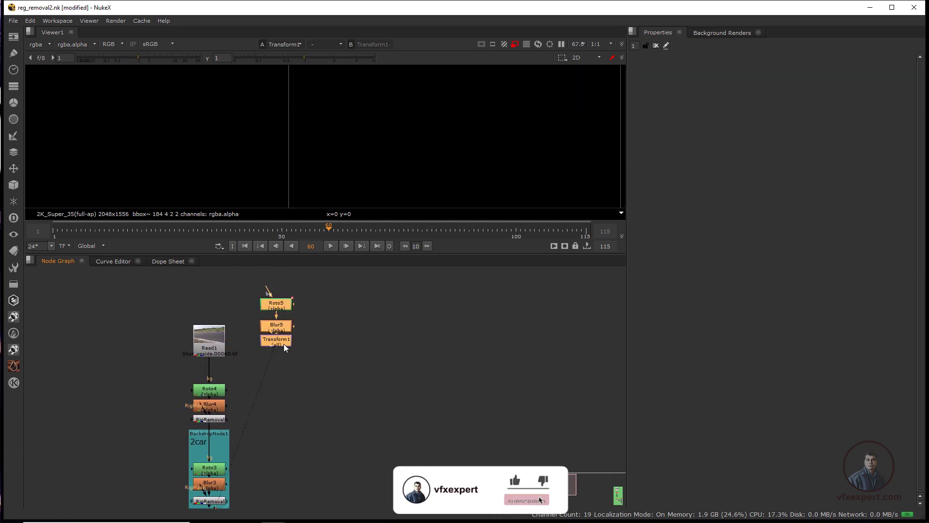
pyautogui.moveTo(284, 343); pyautogui.dragTo(311, 429)
pyautogui.moveTo(316, 455); pyautogui.dragTo(306, 360, button='middle')
pyautogui.moveTo(295, 337); pyautogui.dragTo(293, 414)
pyautogui.click(261, 429)
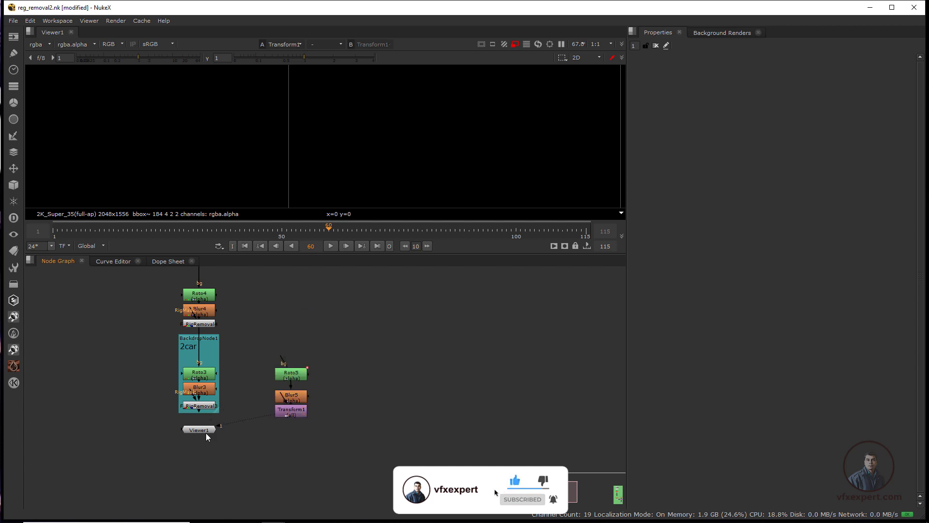
# Connect Transform1's main input to F_RigRemoval3, and arrange the spectator branch beside it with Viewer1 below Transform1
pyautogui.moveTo(205, 432); pyautogui.dragTo(298, 464)
pyautogui.scroll(2, 205, 441)
pyautogui.moveTo(208, 455); pyautogui.dragTo(199, 480, button='middle')
pyautogui.moveTo(308, 433); pyautogui.dragTo(202, 428)
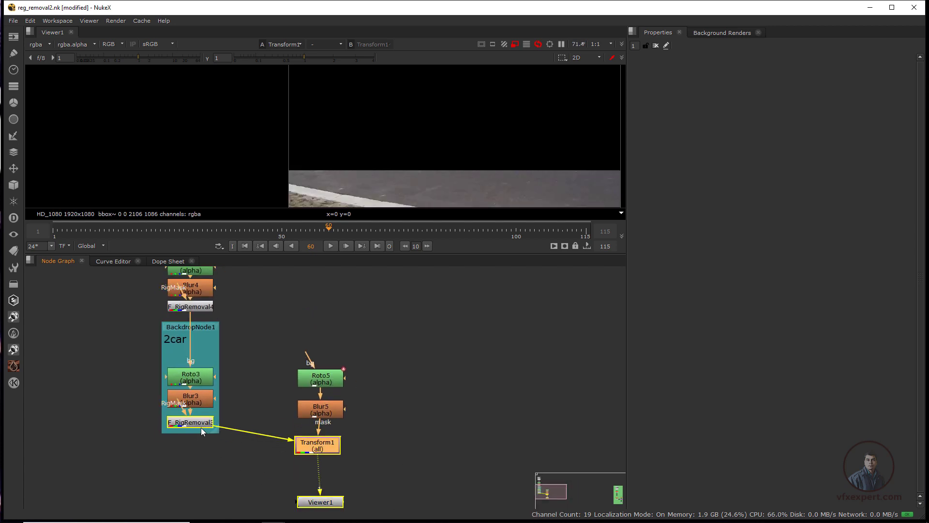
pyautogui.click(199, 425)
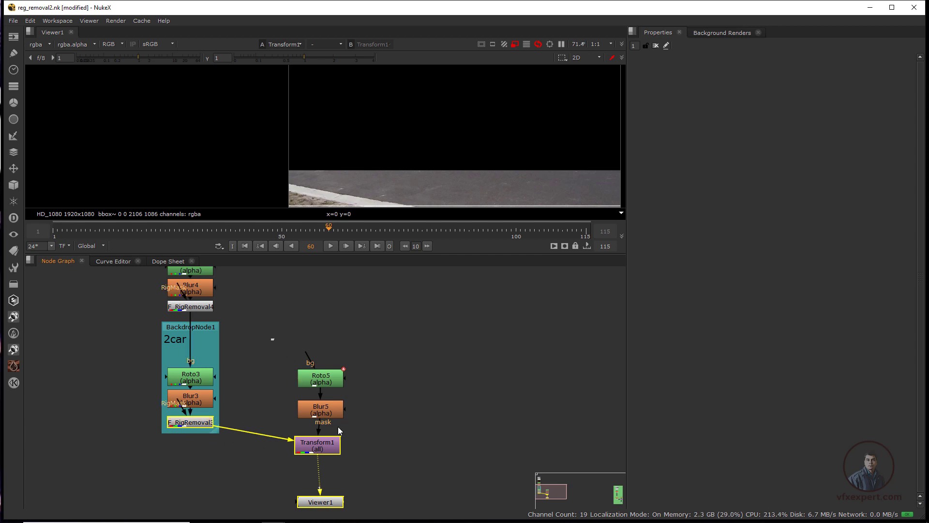
pyautogui.moveTo(270, 338); pyautogui.dragTo(367, 458)
pyautogui.moveTo(319, 451); pyautogui.dragTo(298, 431)
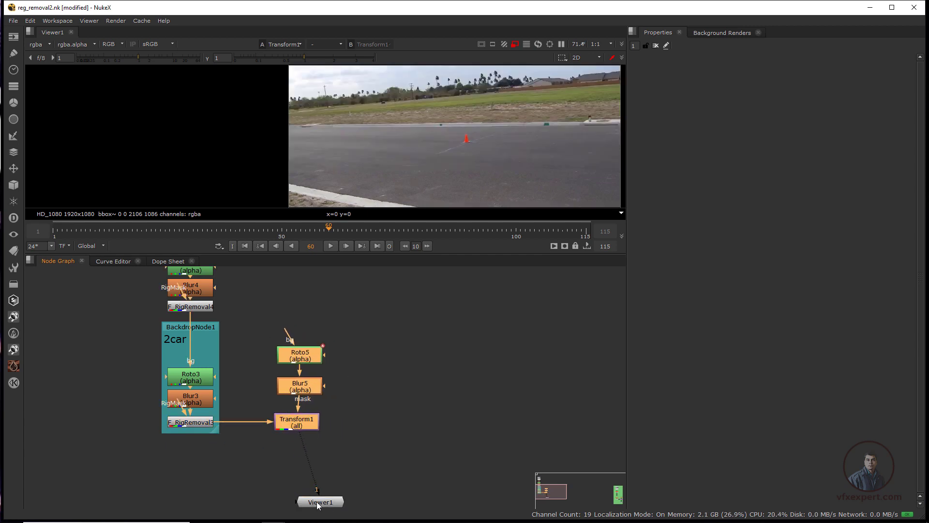
pyautogui.moveTo(331, 502); pyautogui.dragTo(306, 472)
# Add a Crop node after Transform1, enable reformat, disable black outside, and close its properties
pyautogui.scroll(-1, 439, 347)
pyautogui.scroll(-1, 440, 346)
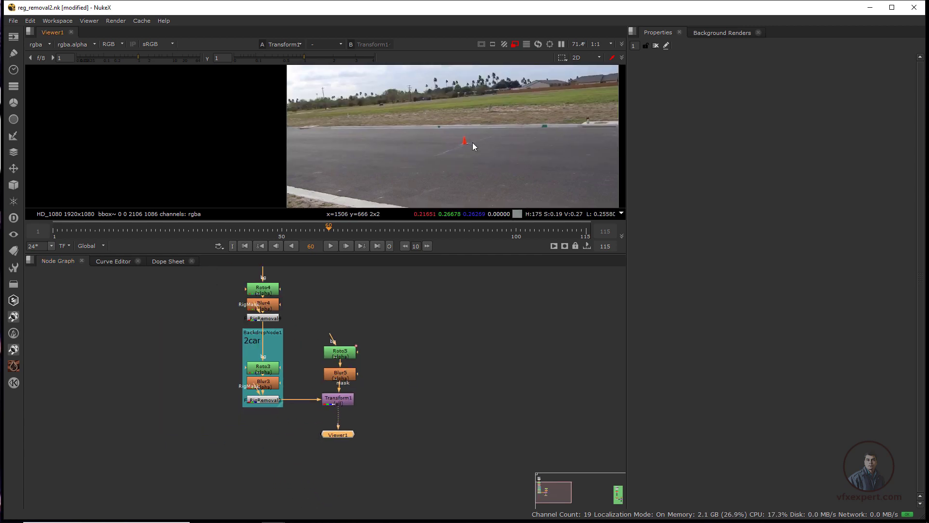
pyautogui.scroll(2, 587, 119)
pyautogui.moveTo(588, 119); pyautogui.dragTo(454, 134, button='middle')
pyautogui.scroll(-2, 494, 114)
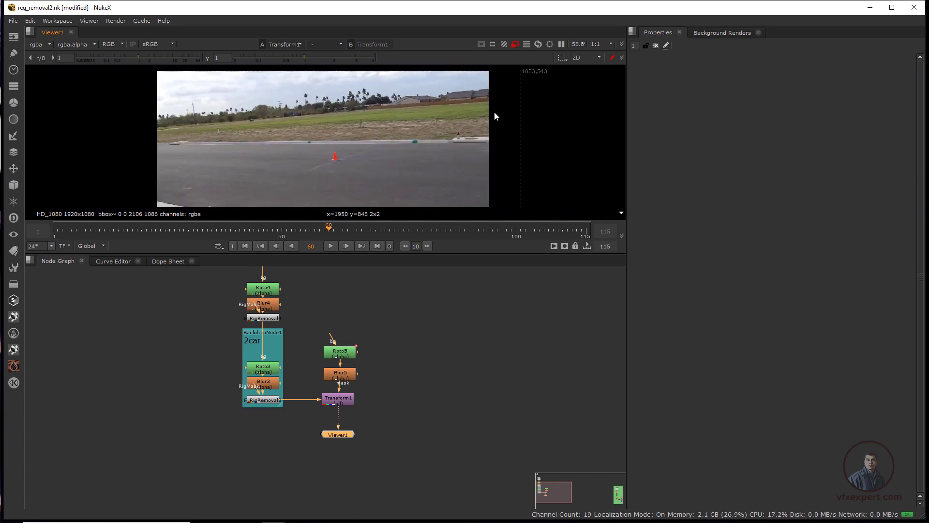
pyautogui.moveTo(489, 132); pyautogui.dragTo(472, 81, button='middle')
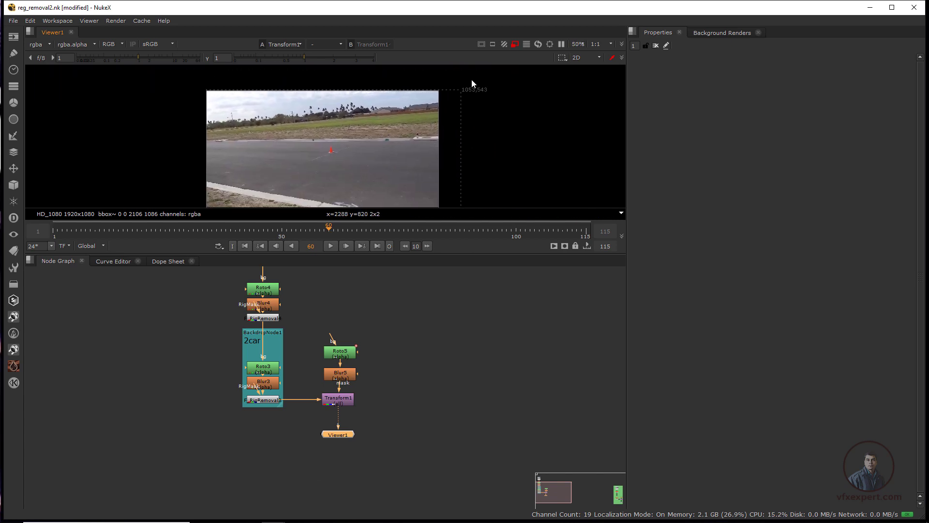
pyautogui.scroll(2, 368, 397)
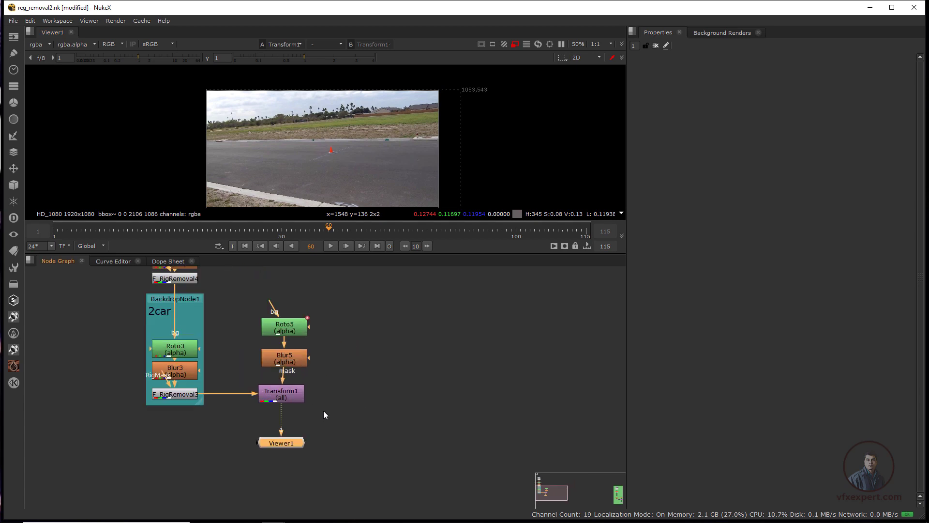
pyautogui.press('Tab')
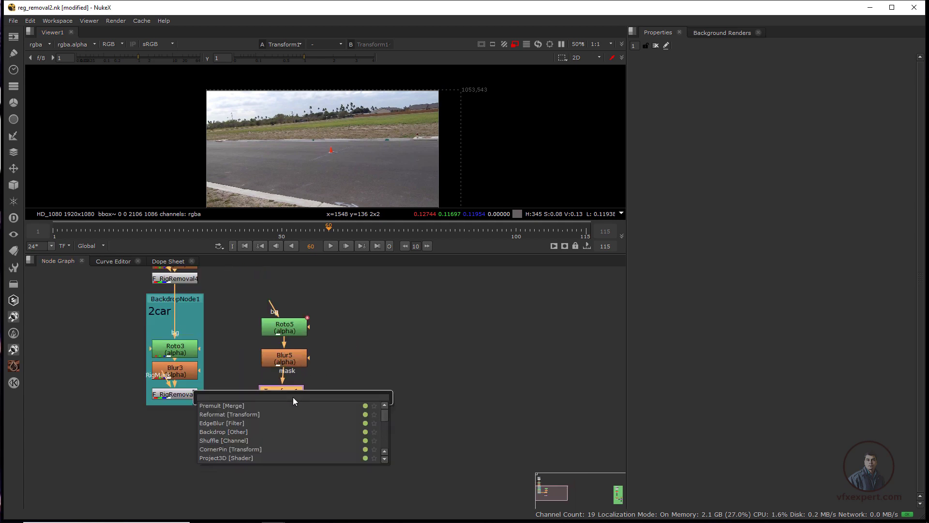
pyautogui.write('crop')
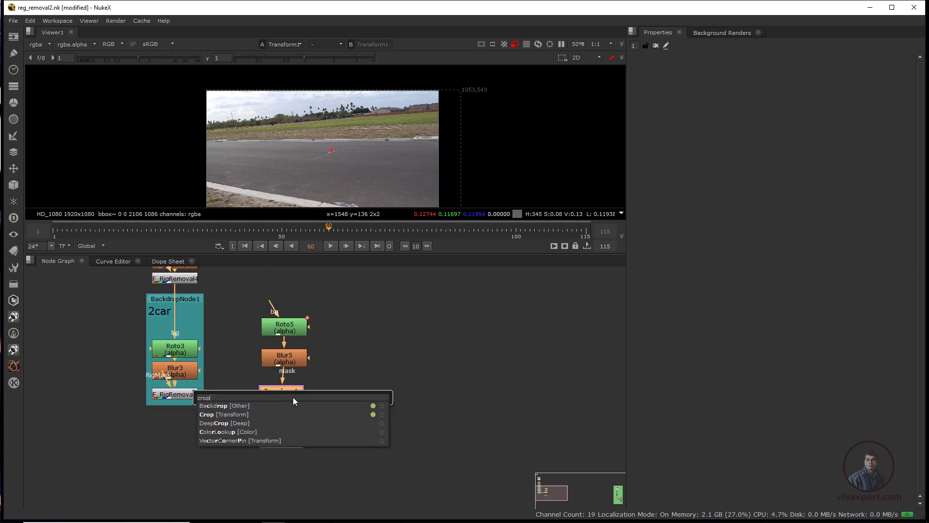
pyautogui.click(252, 414)
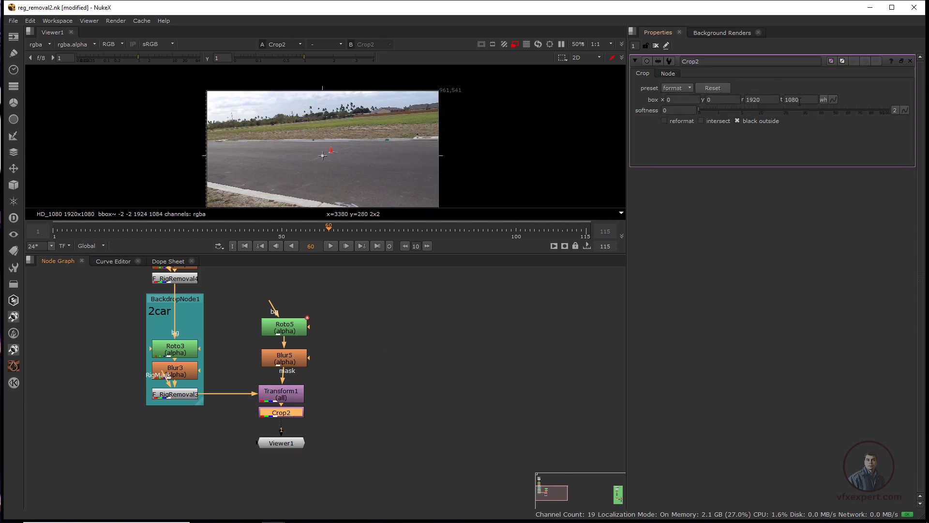
pyautogui.click(664, 121)
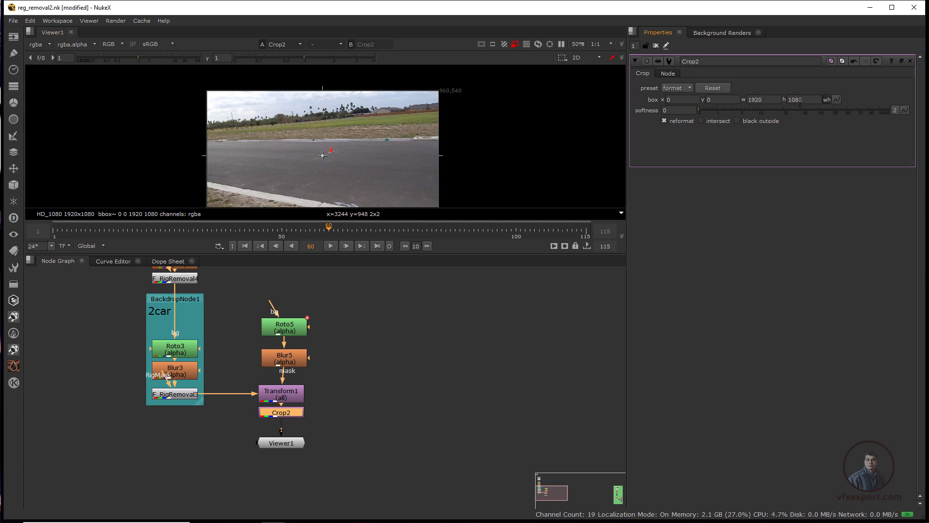
pyautogui.click(655, 46)
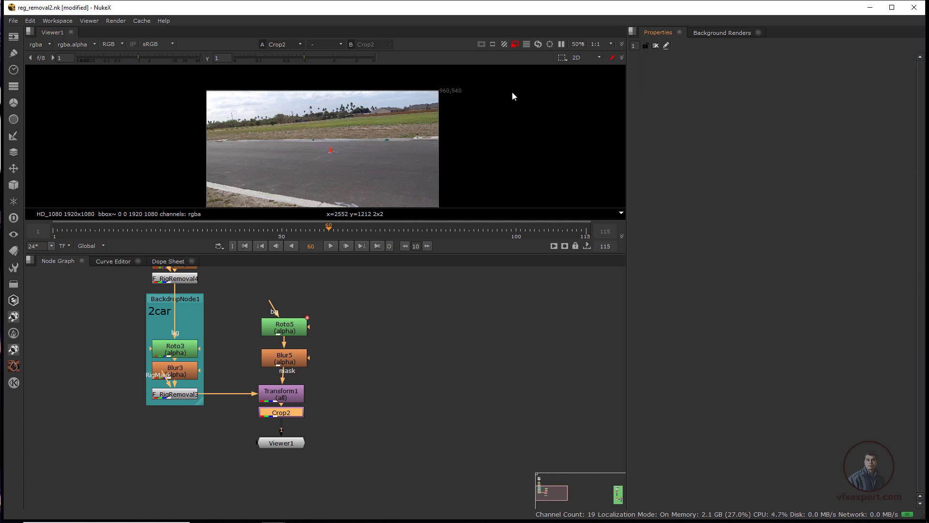
# Tidy the node tree by moving Read1 and the Roto4, Blur4 and F_RigRemoval4 group down closer to the 2car nodes
pyautogui.moveTo(399, 254); pyautogui.dragTo(396, 280)
pyautogui.moveTo(378, 331); pyautogui.dragTo(401, 399, button='middle')
pyautogui.scroll(-3, 401, 399)
pyautogui.moveTo(313, 349); pyautogui.dragTo(298, 403, button='middle')
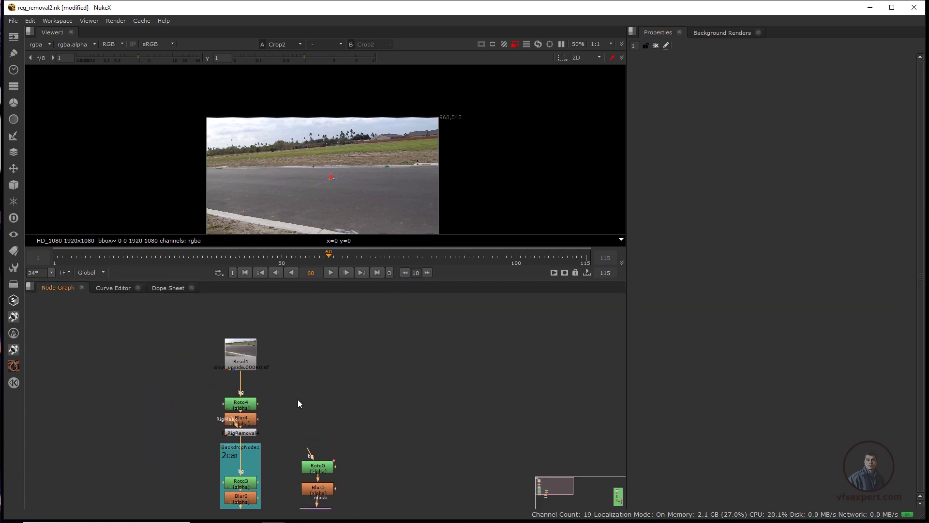
pyautogui.moveTo(245, 362); pyautogui.dragTo(245, 380)
pyautogui.moveTo(244, 380); pyautogui.dragTo(257, 349, button='middle')
pyautogui.moveTo(217, 308); pyautogui.dragTo(317, 412)
pyautogui.moveTo(261, 403); pyautogui.dragTo(263, 429)
pyautogui.moveTo(334, 462); pyautogui.dragTo(367, 406, button='middle')
pyautogui.scroll(3, 308, 389)
pyautogui.moveTo(280, 357); pyautogui.dragTo(428, 506)
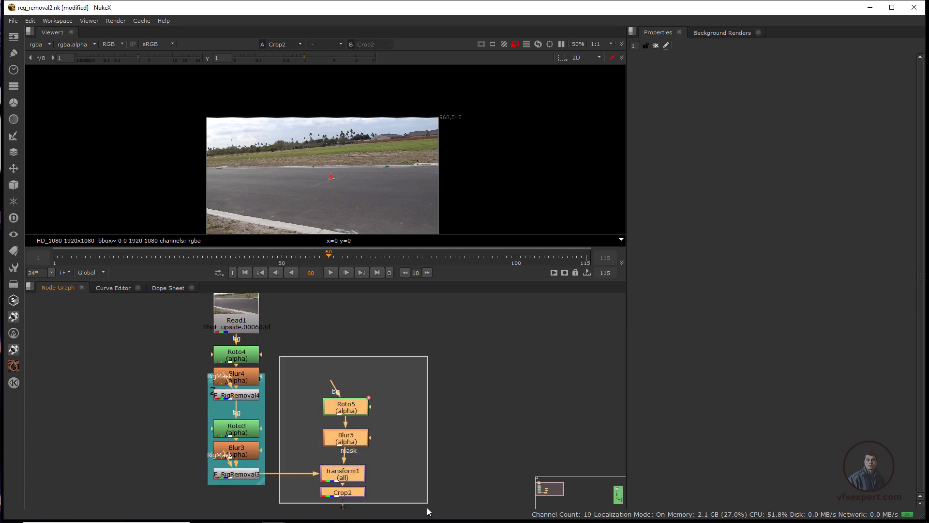
pyautogui.click(386, 455)
pyautogui.scroll(-2, 372, 450)
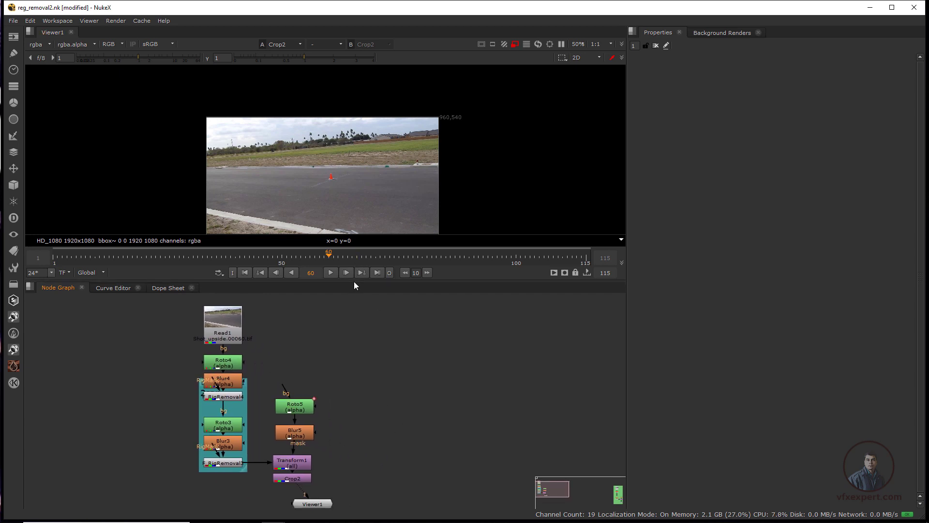
# Fit the final Crop output in the viewer, play it from frame 1, and scrub through the shot to check the removals
pyautogui.moveTo(361, 281); pyautogui.dragTo(363, 299)
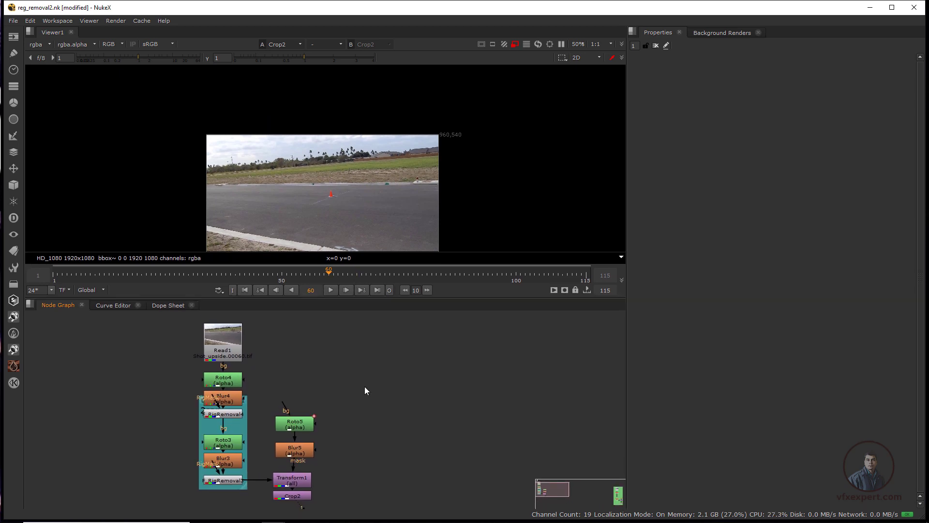
pyautogui.press('Home')
pyautogui.press('f')
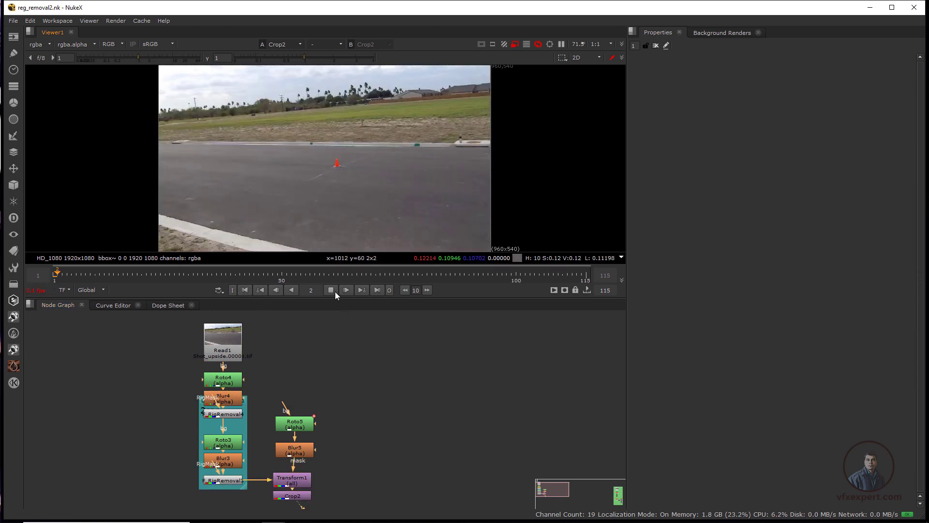
pyautogui.click(334, 291)
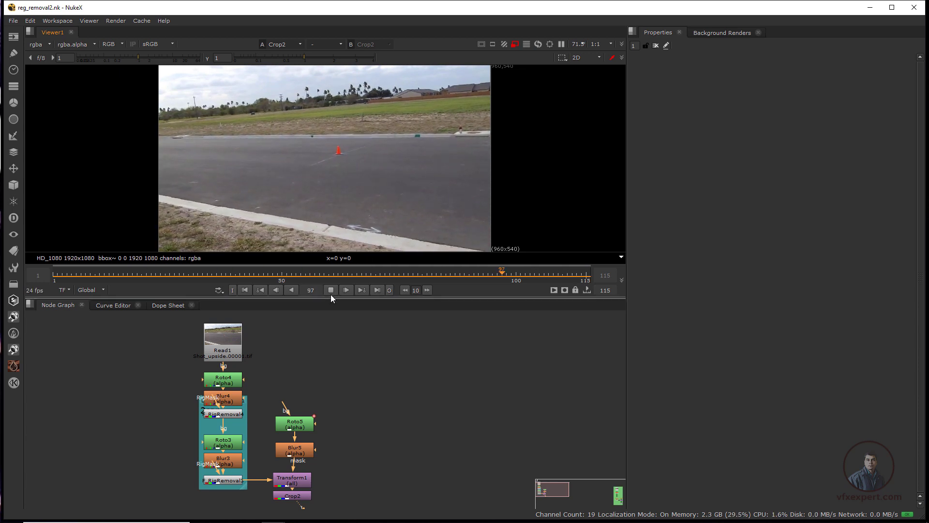
pyautogui.click(332, 292)
pyautogui.moveTo(426, 273); pyautogui.dragTo(512, 265)
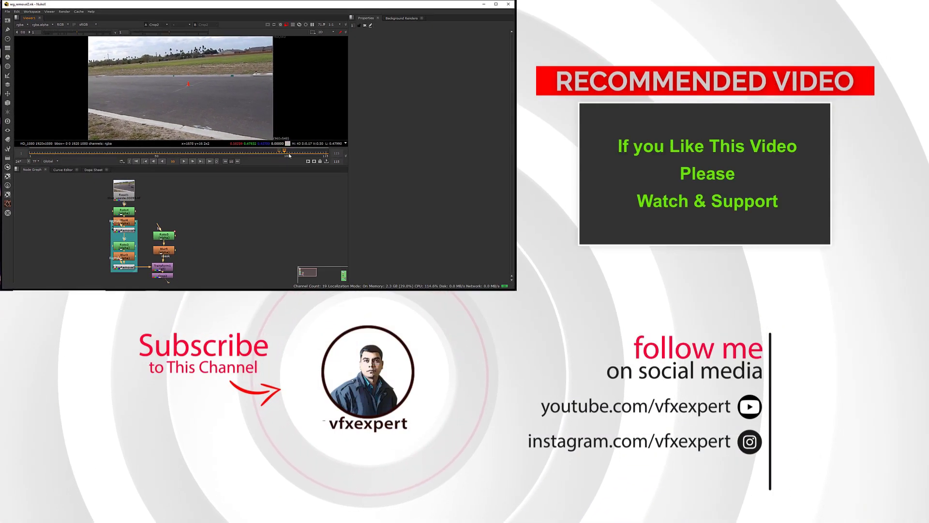
pyautogui.moveTo(290, 155); pyautogui.dragTo(121, 160)
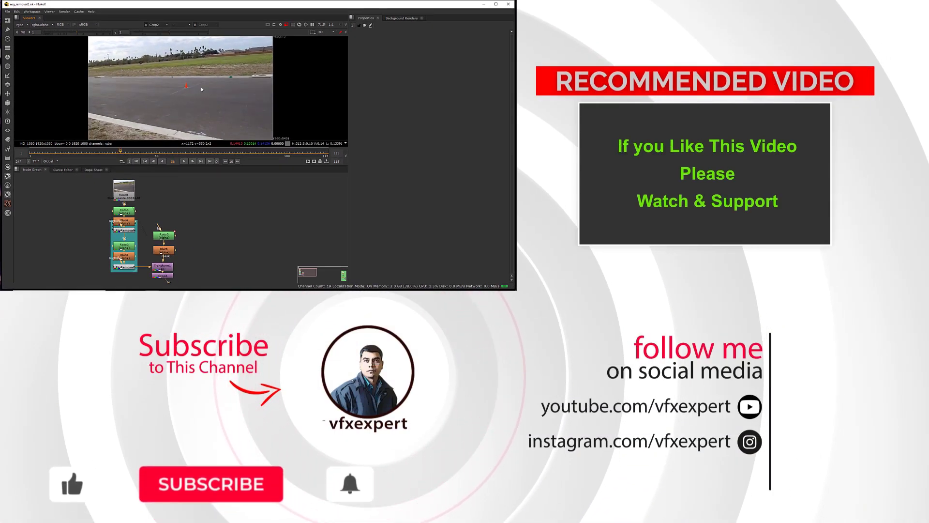